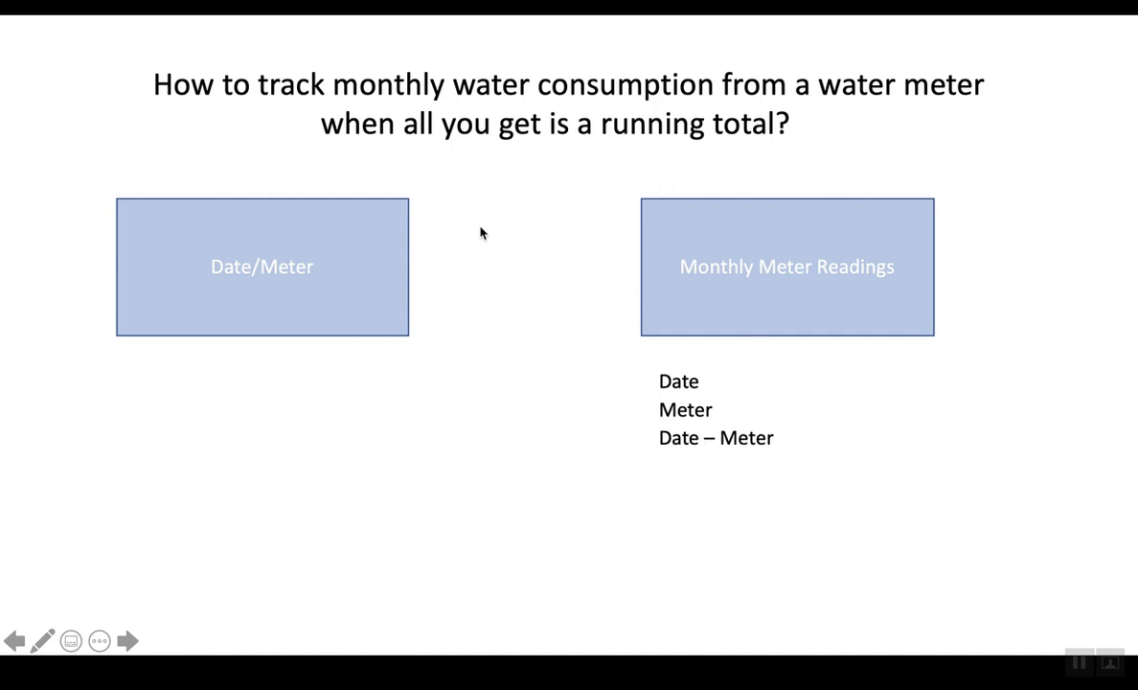
key(Right)
key(Right)
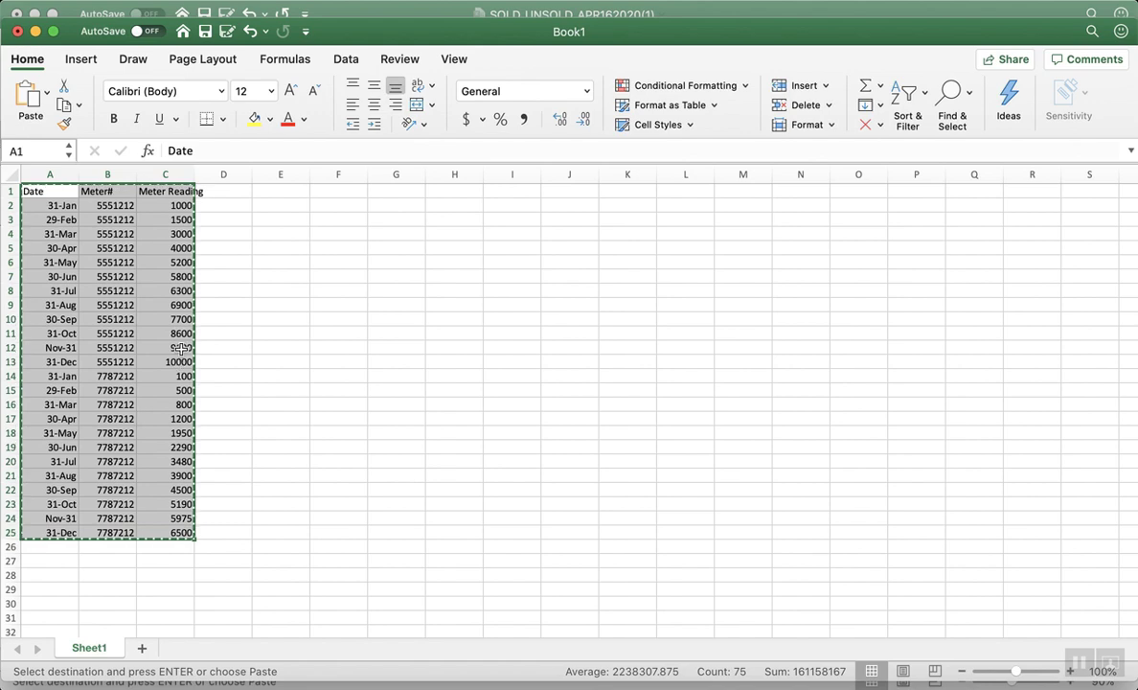
Copy the date, meter number and meter reading data in A1:C25, and switch to the Quickbase app in Chrome
right_click(92, 277)
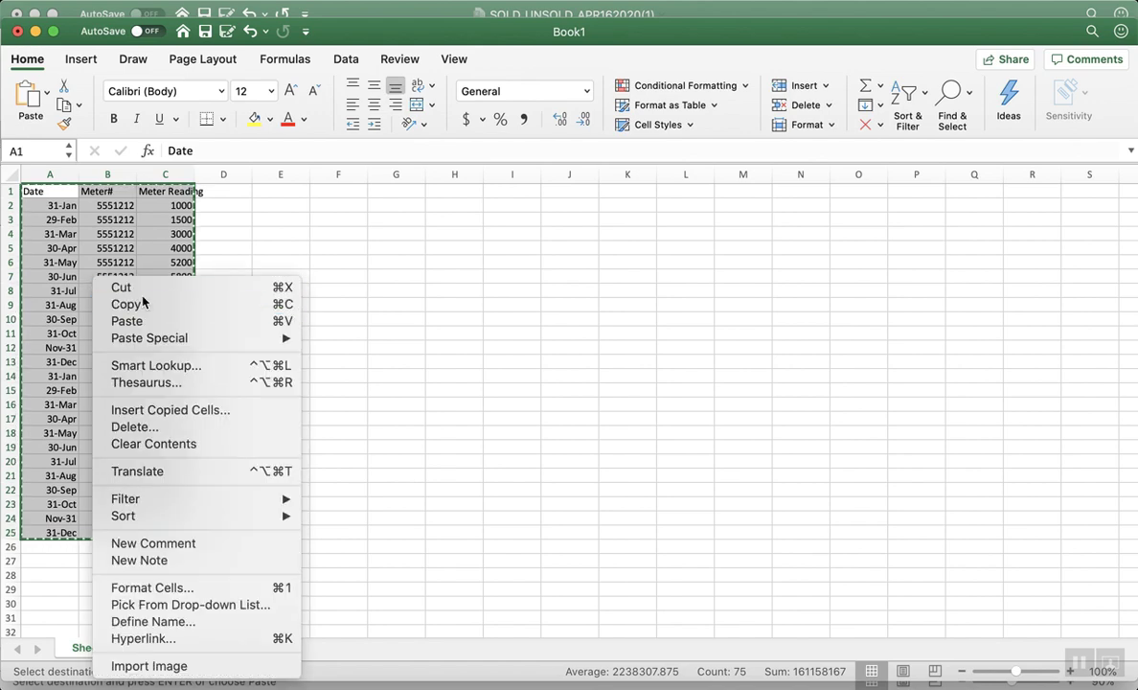
click(142, 303)
key(super+Tab)
key(super+Tab)
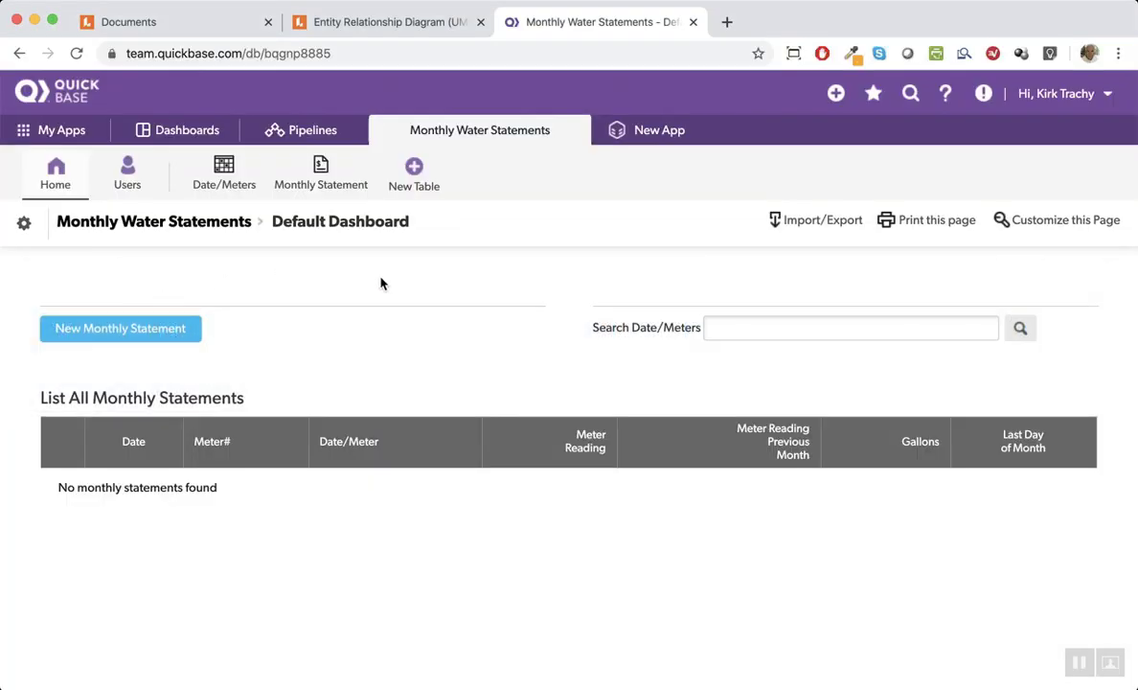
Set up an import from the clipboard into the Monthly Statement table and paste the copied meter data
click(323, 169)
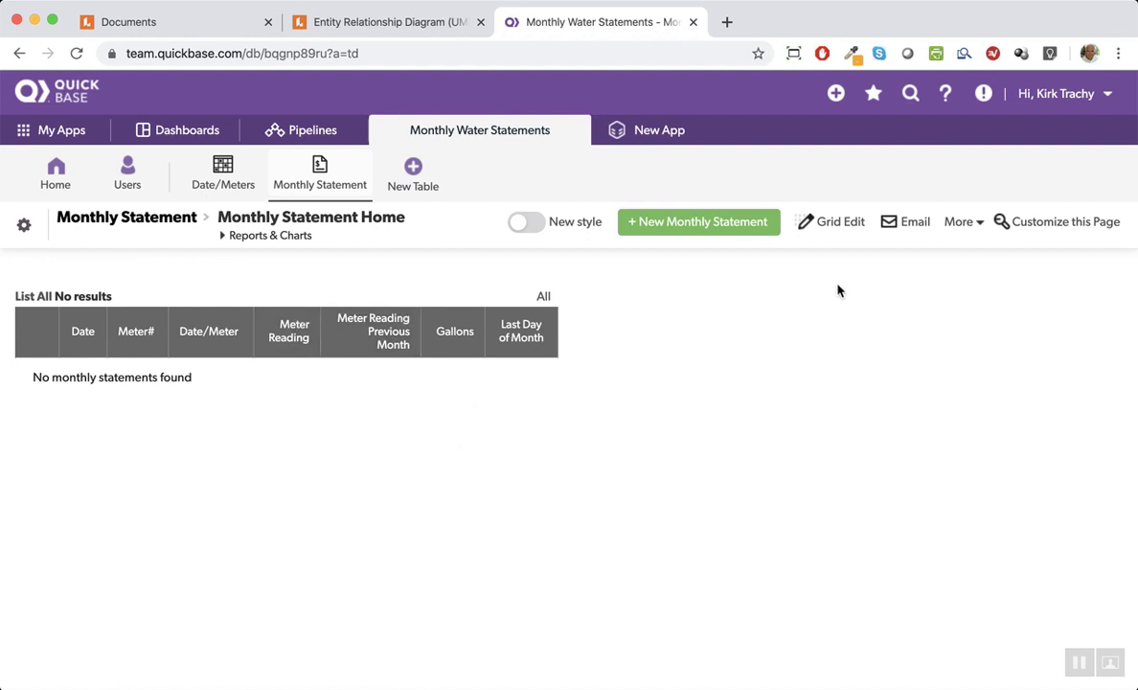
click(962, 223)
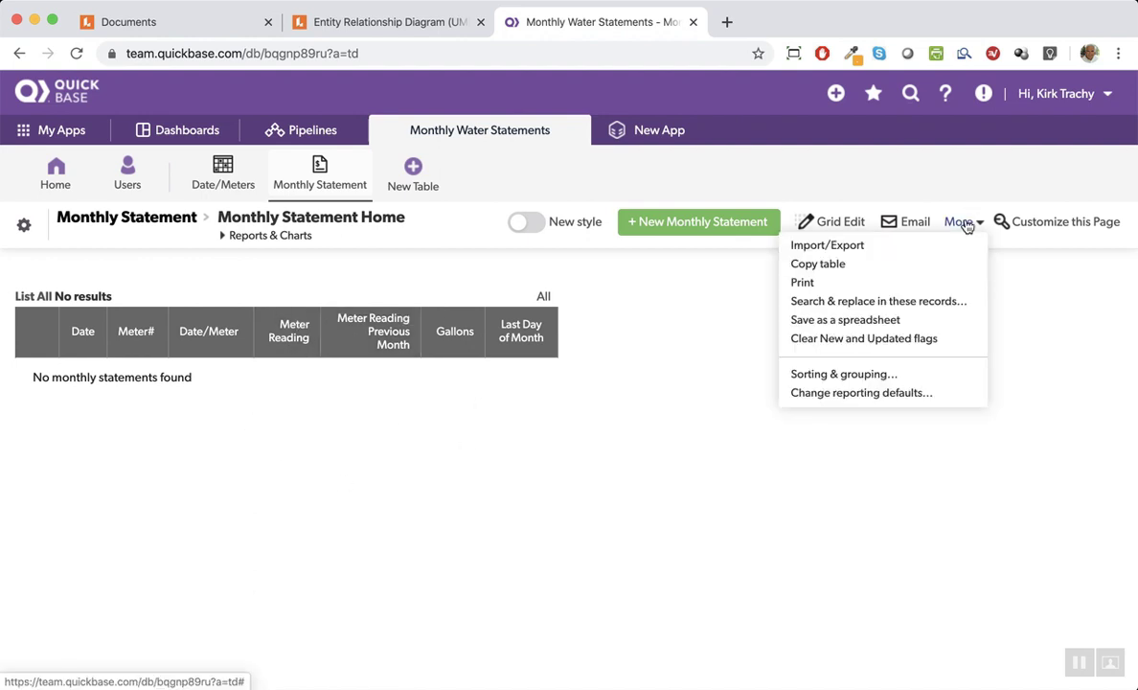
click(849, 246)
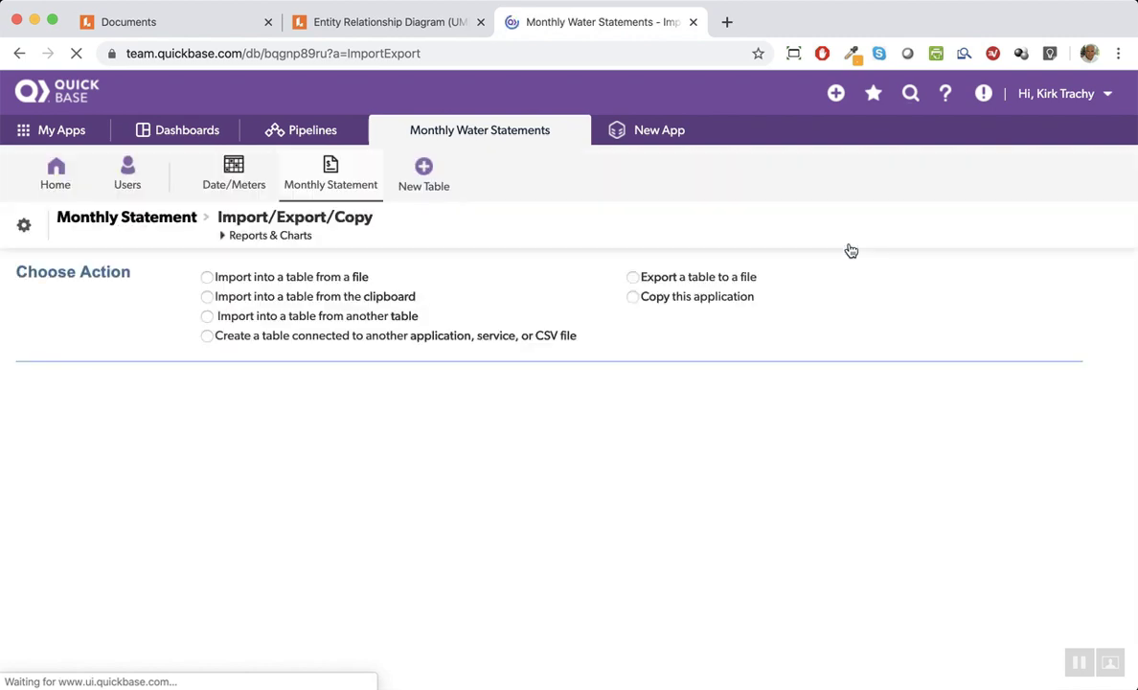
click(337, 297)
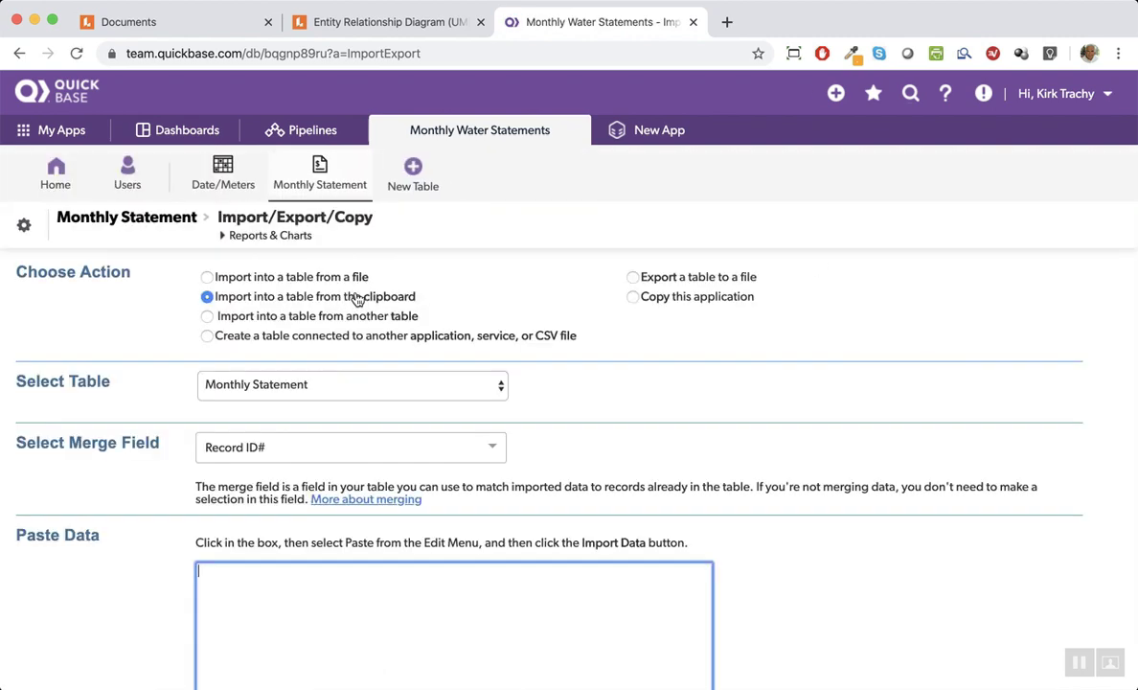
key(super+v)
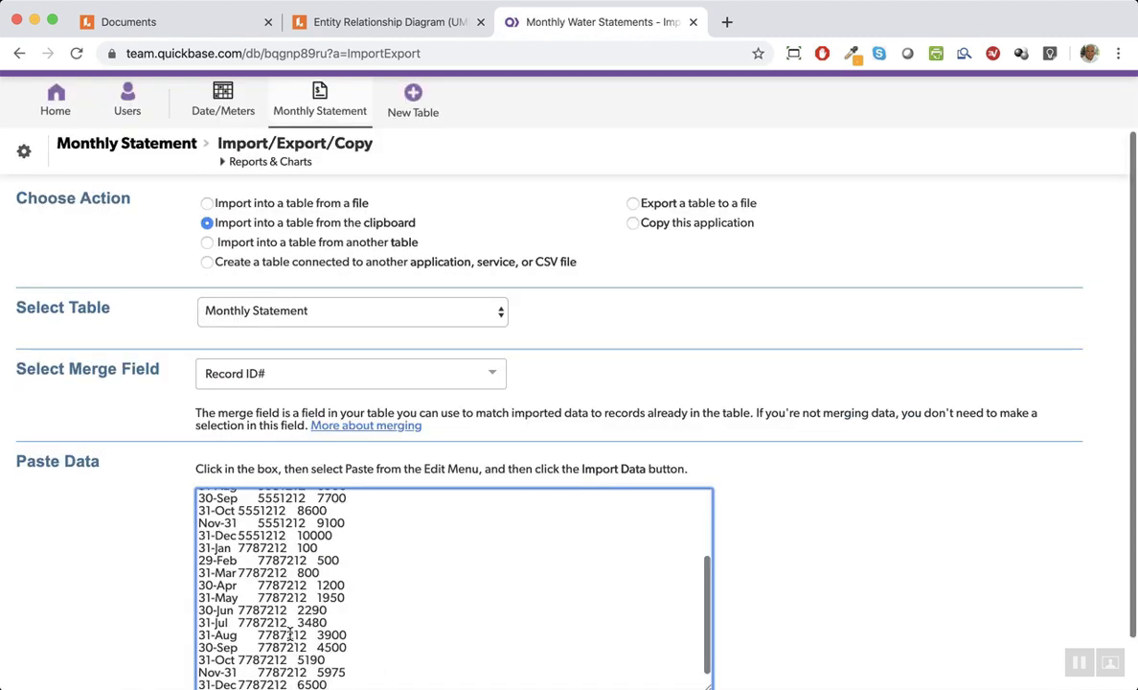
Import the pasted rows into the existing Date, Meter# and Meter Reading fields, with the first row as field names
scroll(575, 431, down, 2)
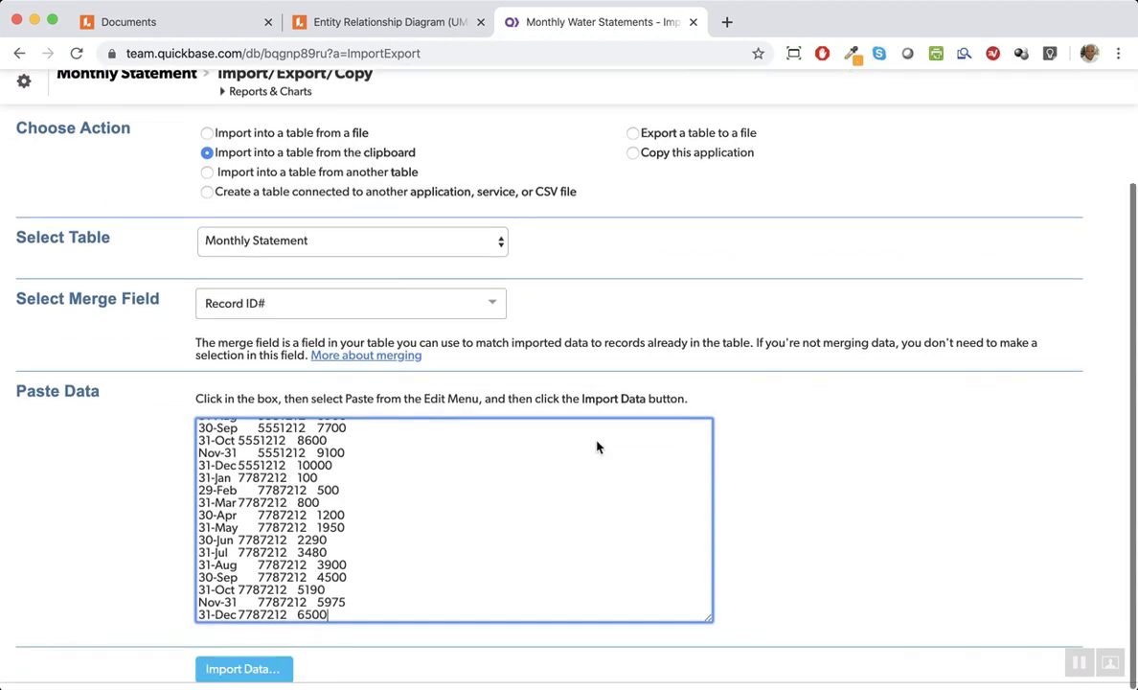
click(265, 678)
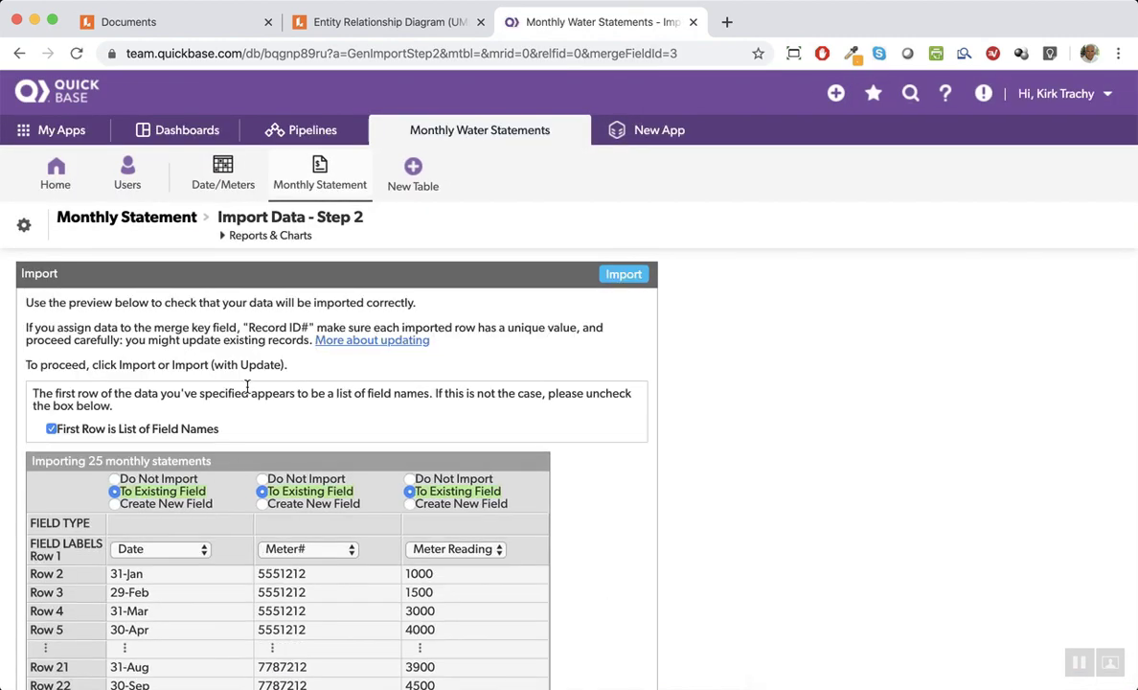
scroll(247, 391, down, 3)
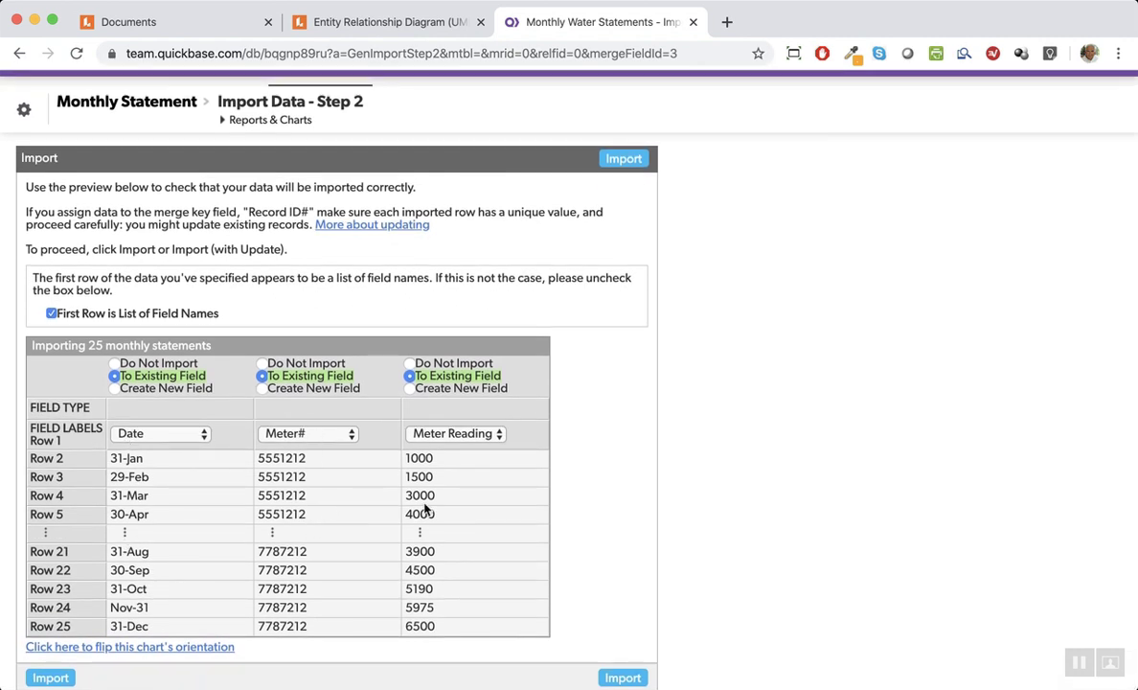
click(623, 159)
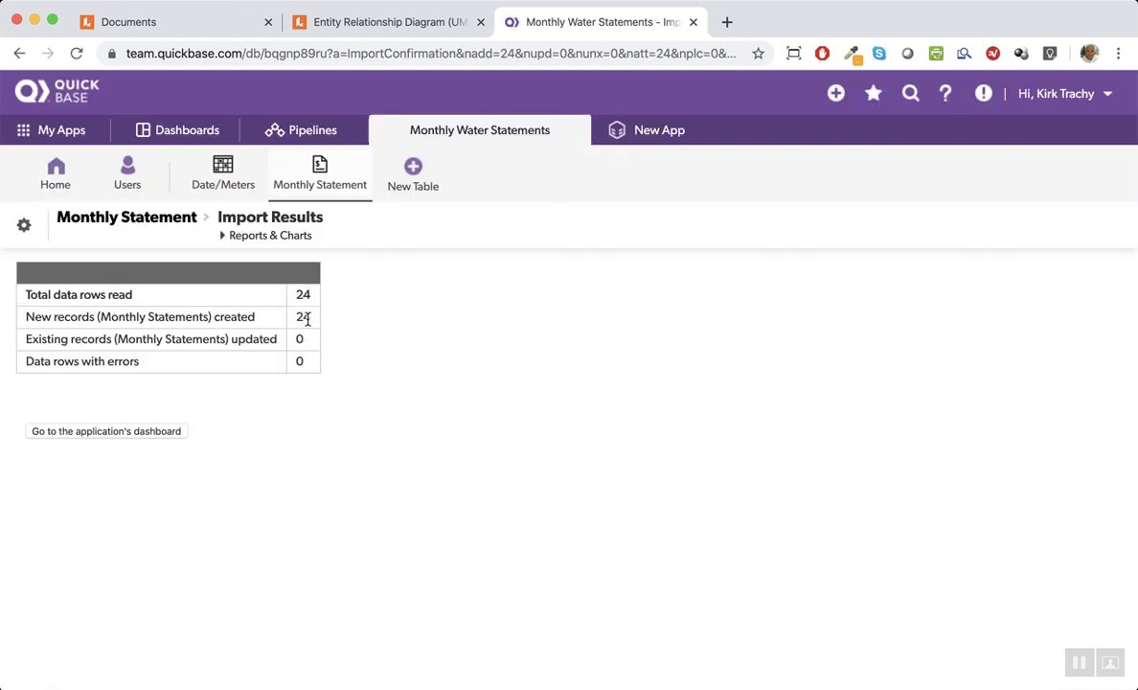
Examine the imported monthly statements, checking previous-month readings and gallons for both meters, and reload the list
click(330, 170)
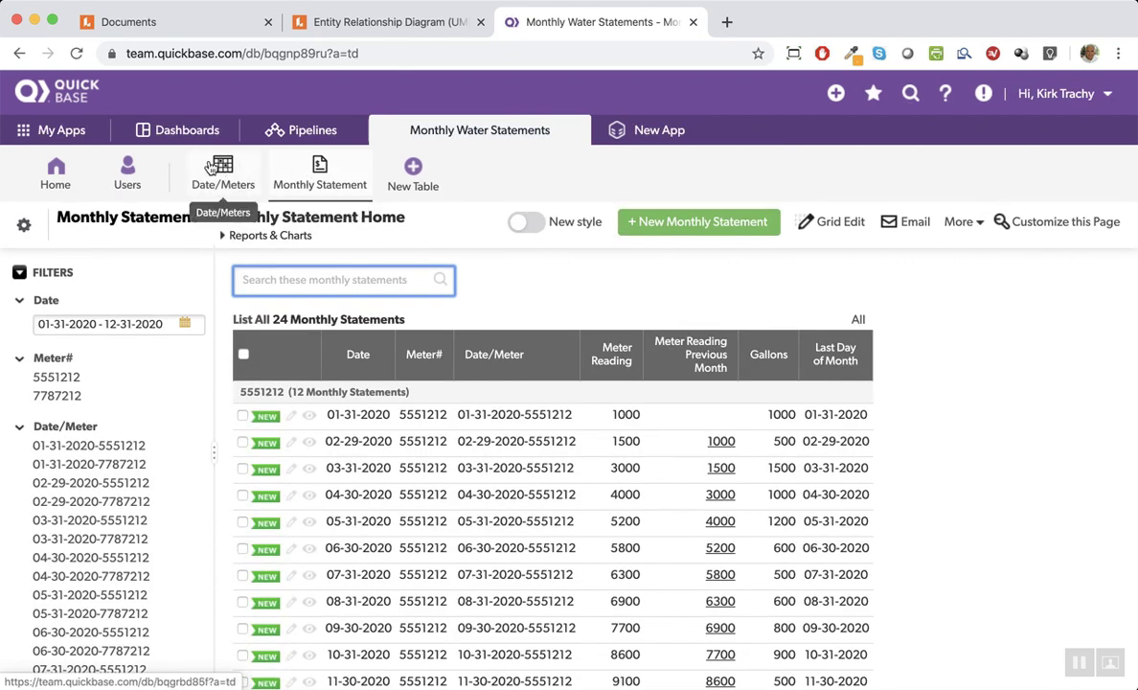
scroll(464, 463, down, 3)
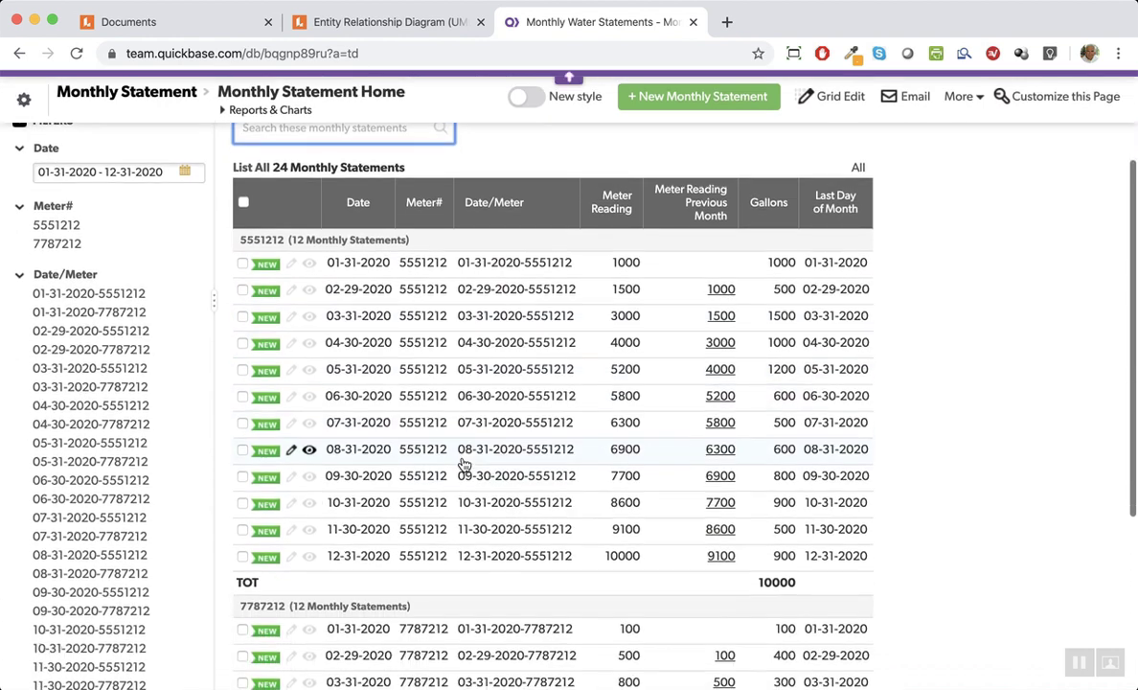
scroll(465, 464, down, 2)
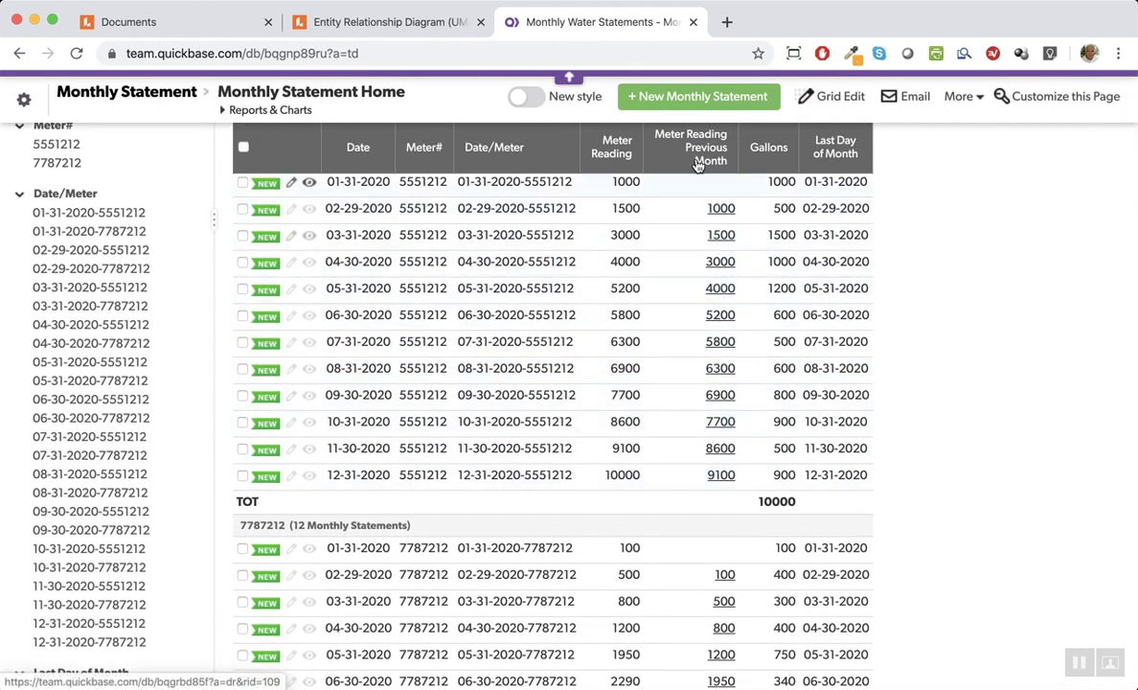
mouse_move(704, 162)
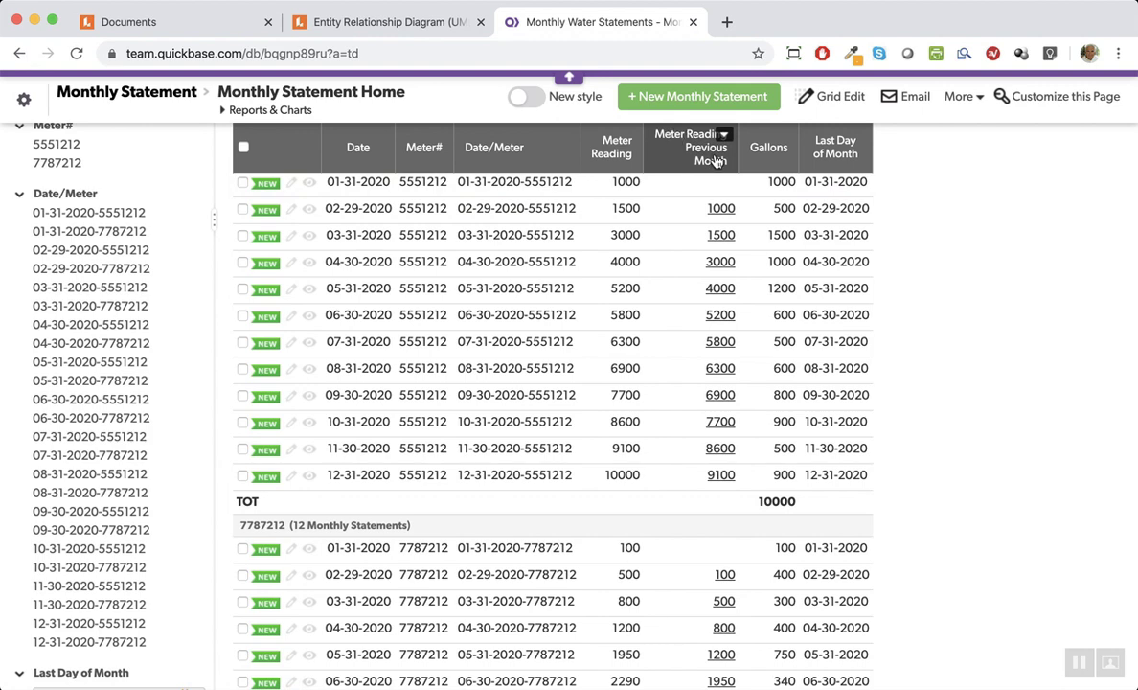
scroll(672, 379, down, 5)
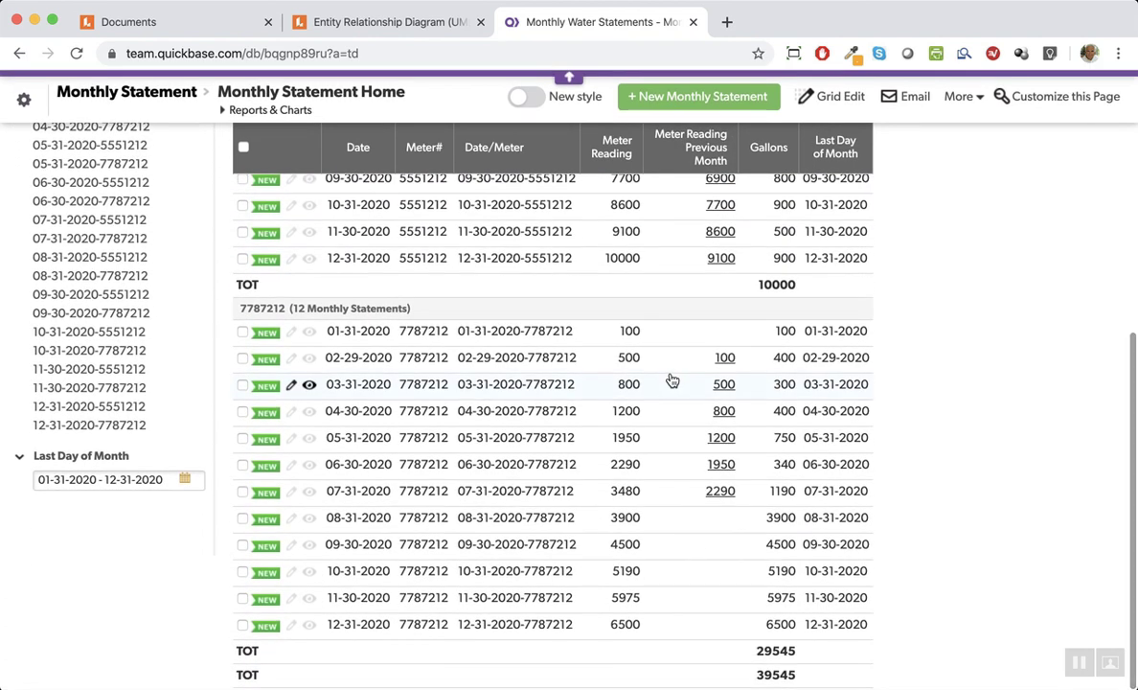
click(76, 53)
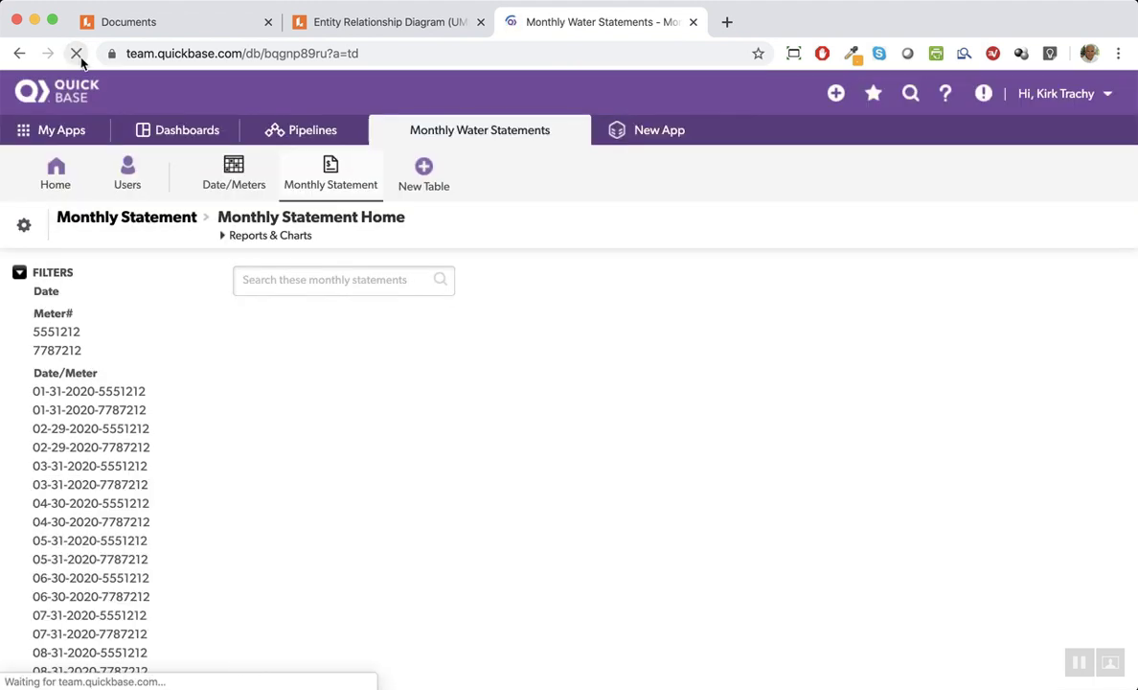
scroll(590, 447, down, 5)
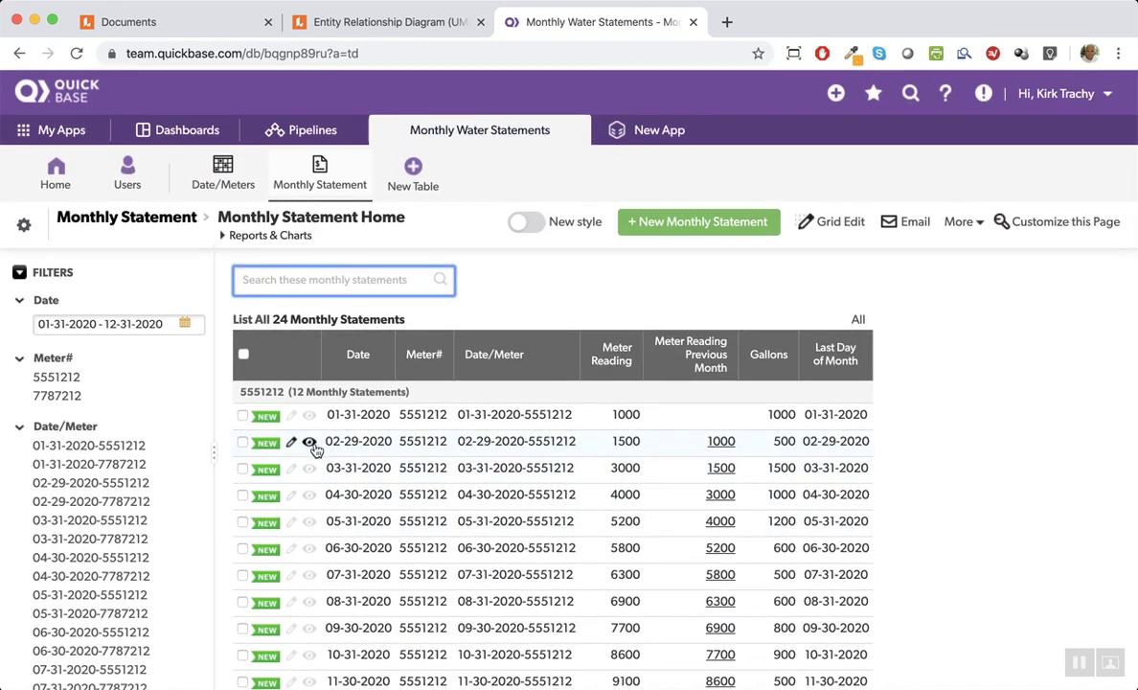
View the first meter's 02-29-2020 monthly statement and open it for editing
click(308, 440)
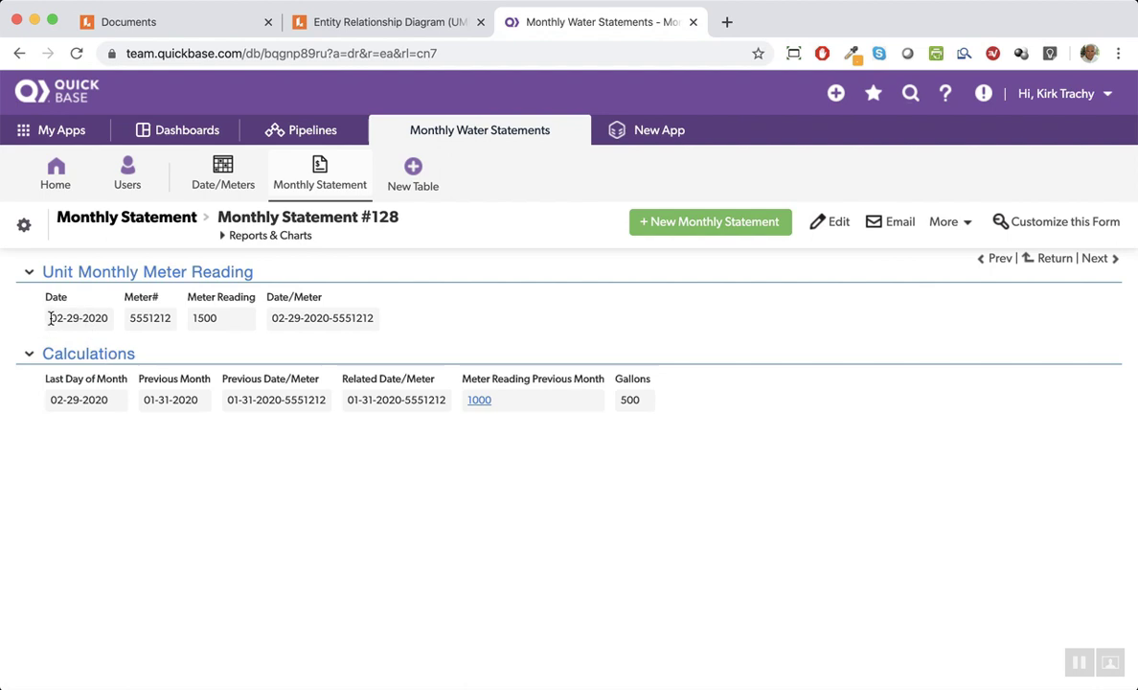
drag(56, 317, 102, 318)
click(837, 223)
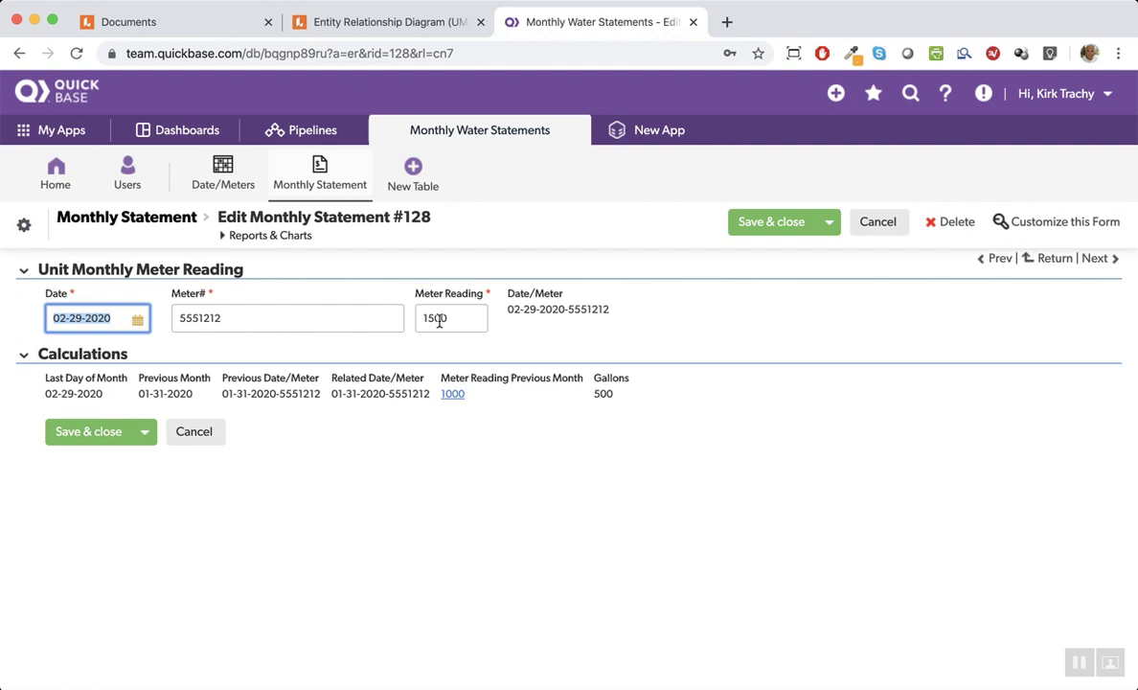
Examine the Date/Meter field's formula in its field properties, and return to the statement without saving
drag(509, 297, 569, 303)
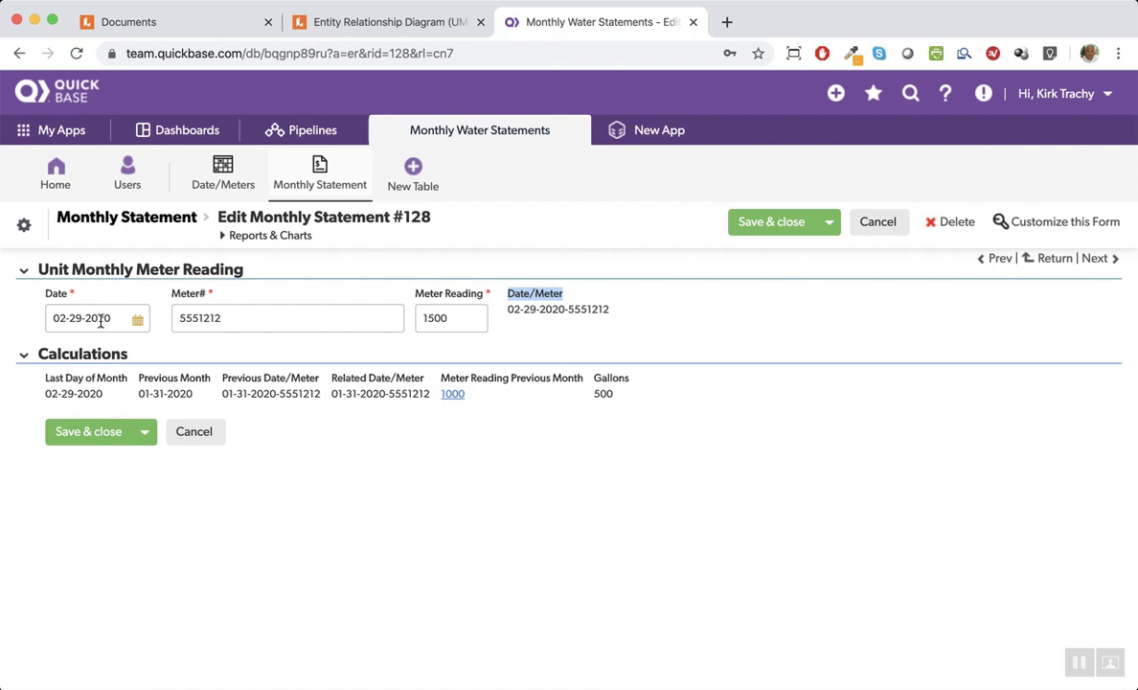
right_click(528, 295)
click(609, 454)
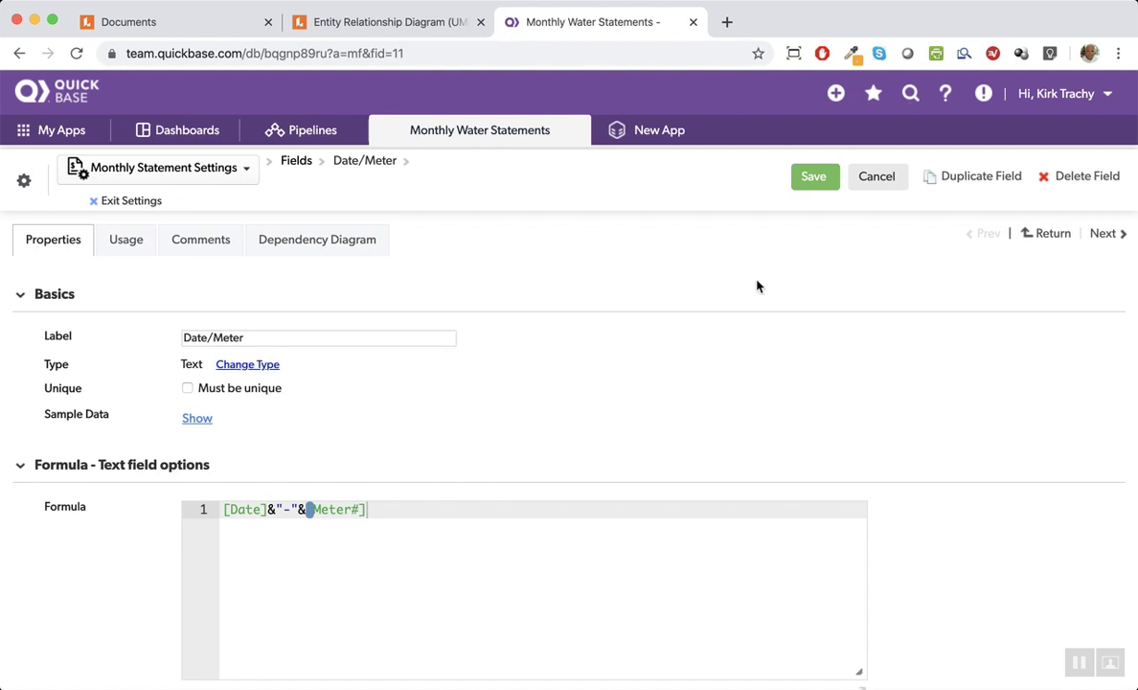
click(875, 177)
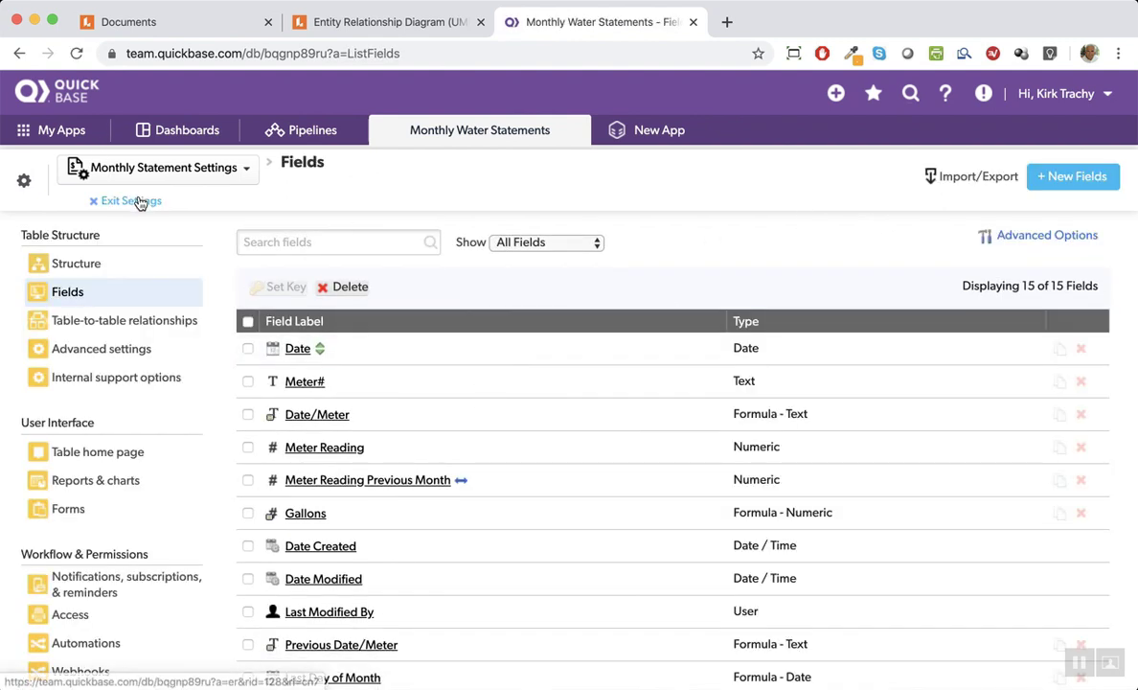
click(136, 200)
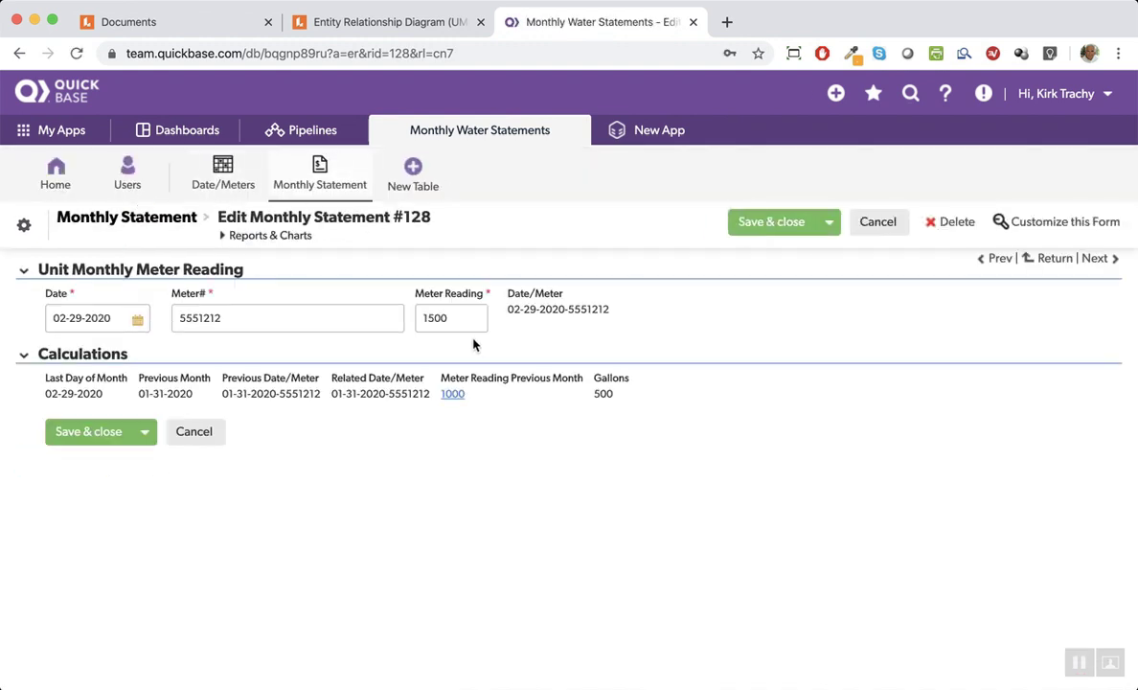
Examine the Last Day of Month field's formula in its field properties, and return to the statement without saving
drag(46, 380, 114, 382)
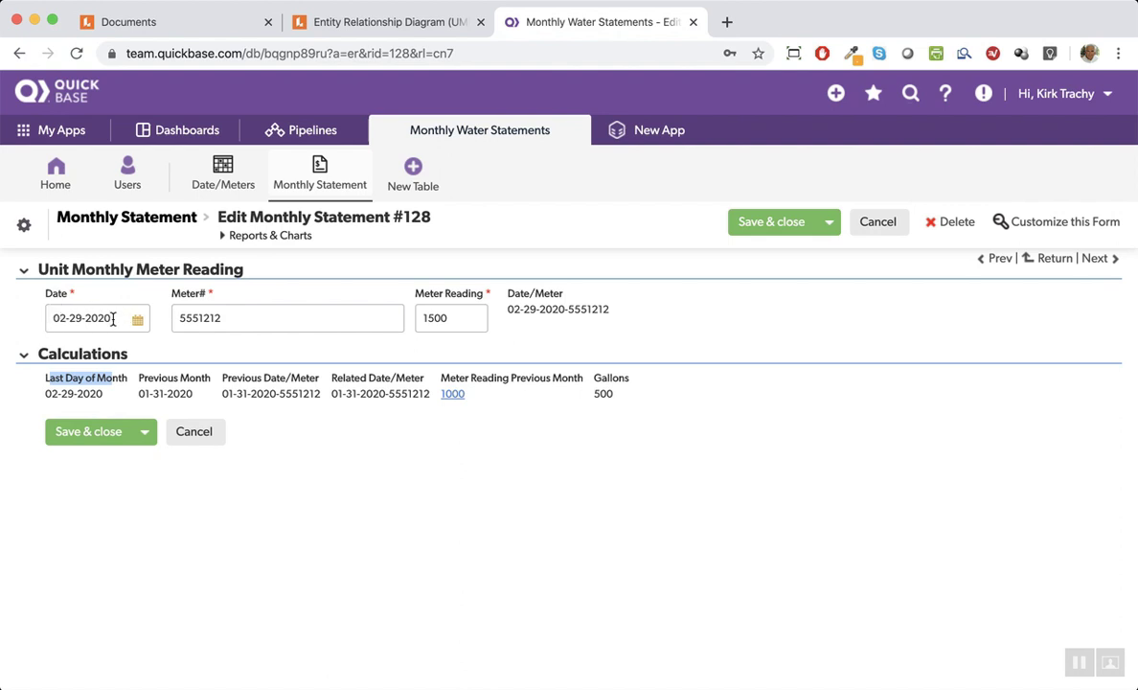
right_click(90, 382)
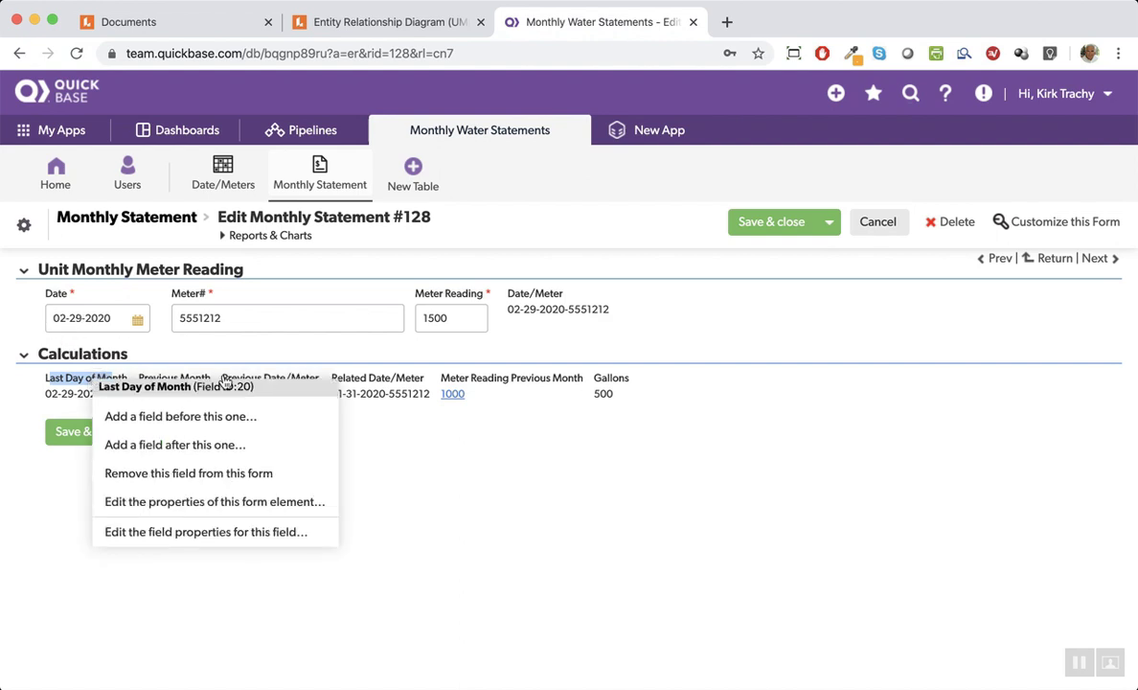
click(178, 532)
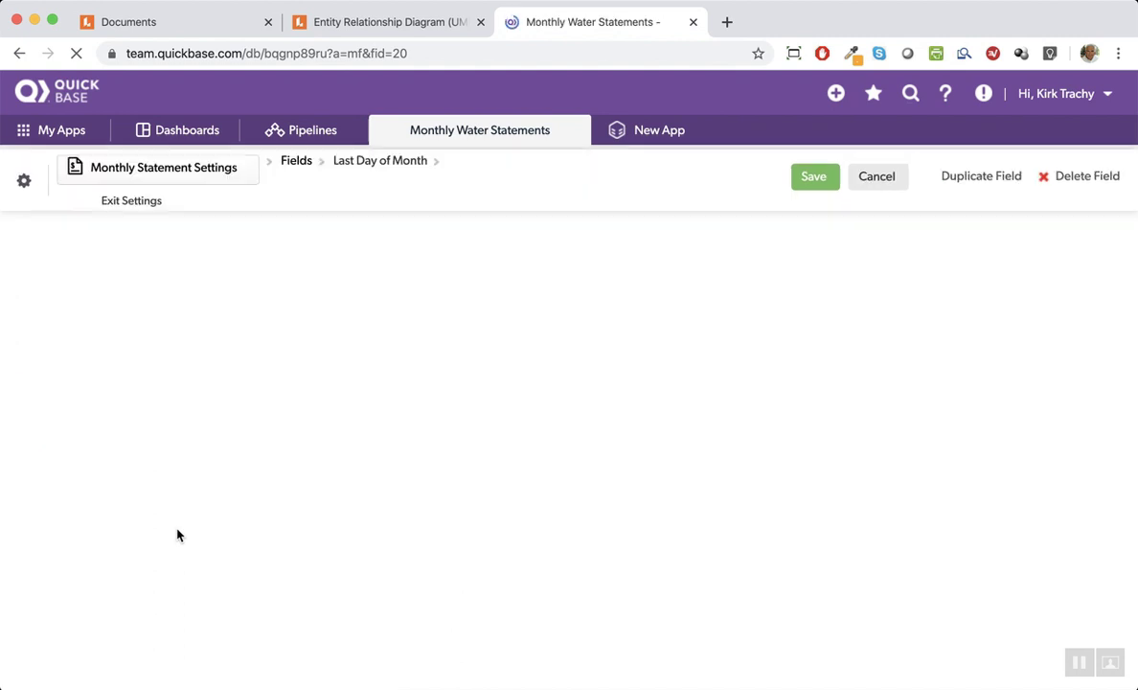
scroll(509, 438, down, 3)
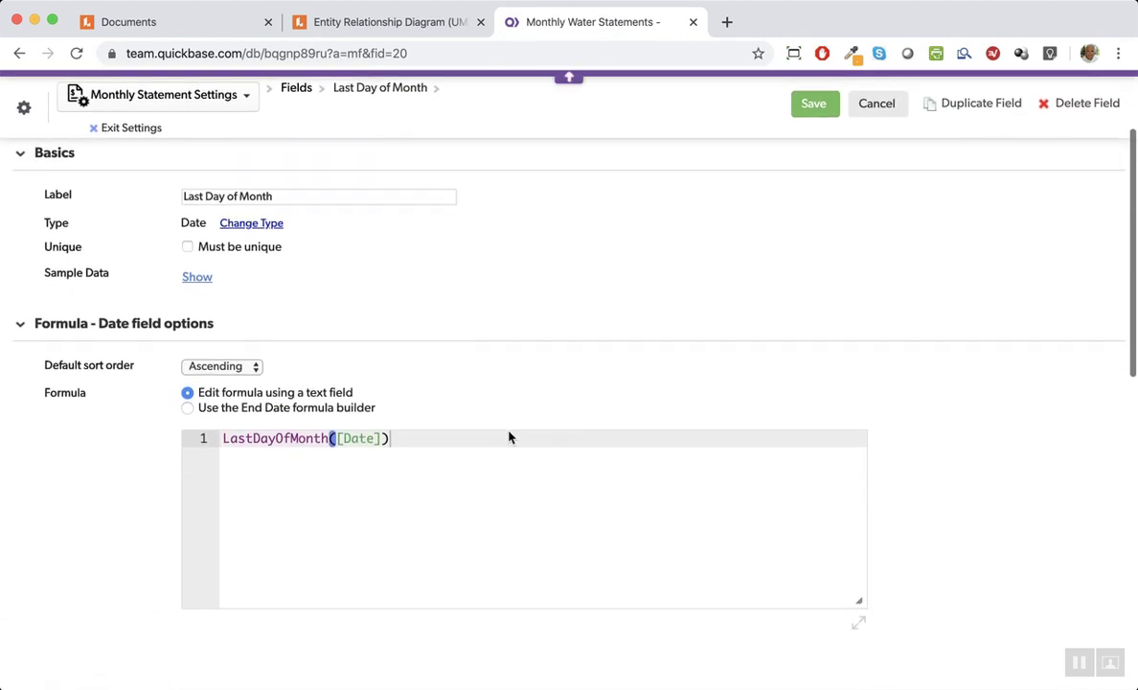
drag(337, 422, 381, 423)
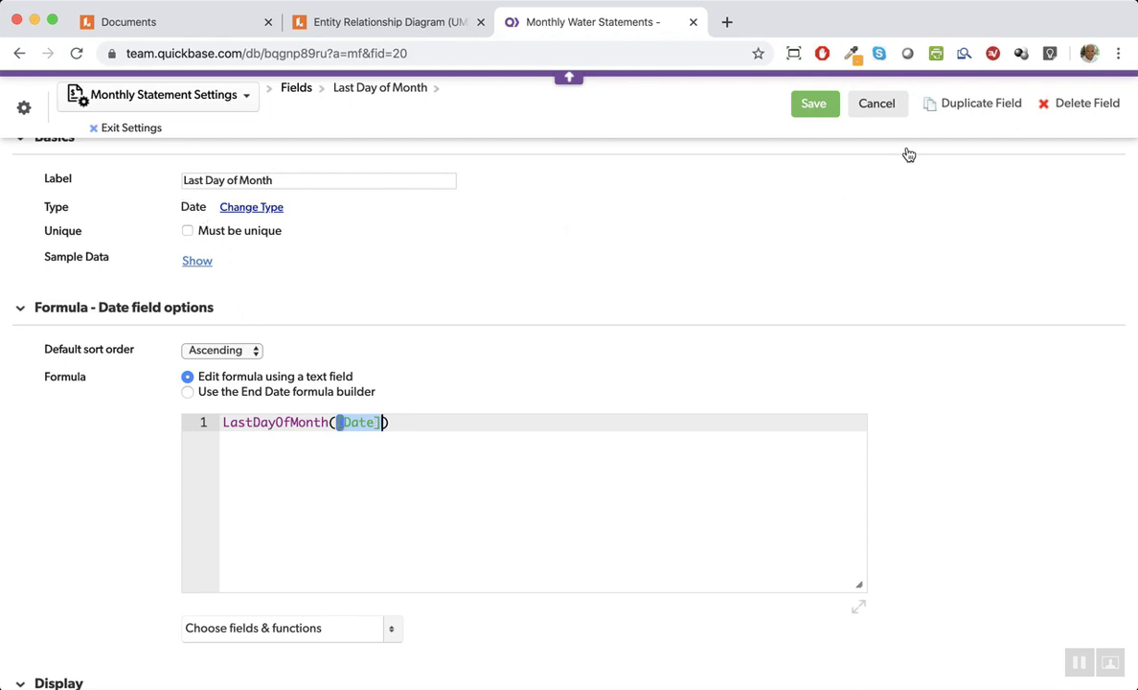
click(875, 104)
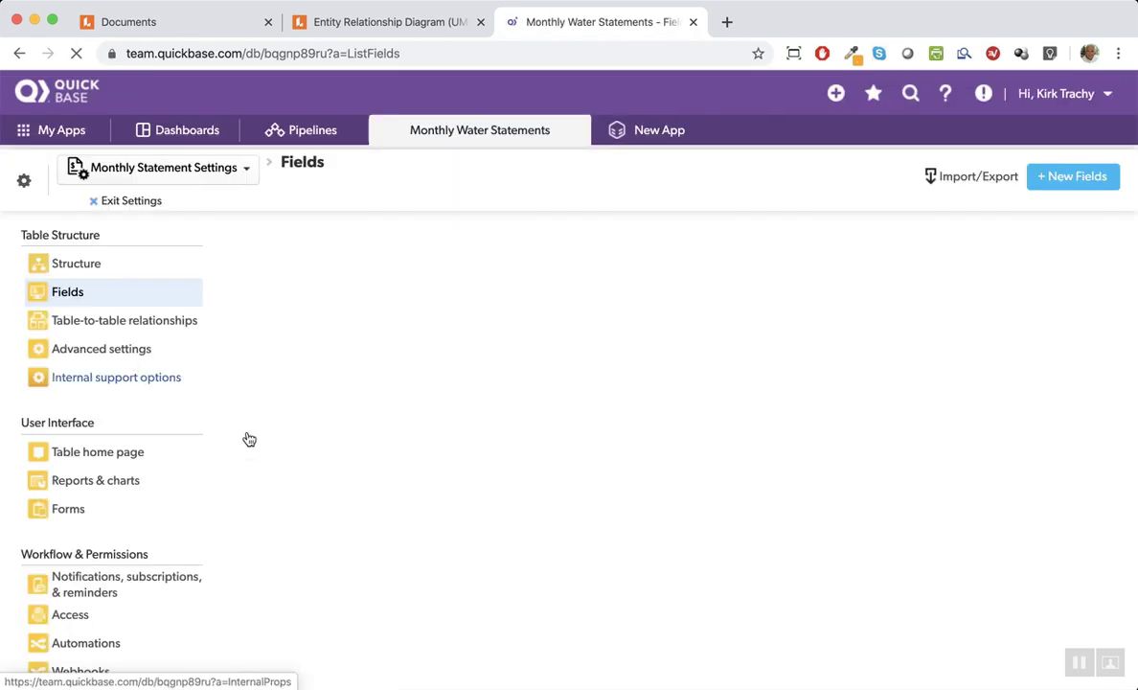
click(141, 201)
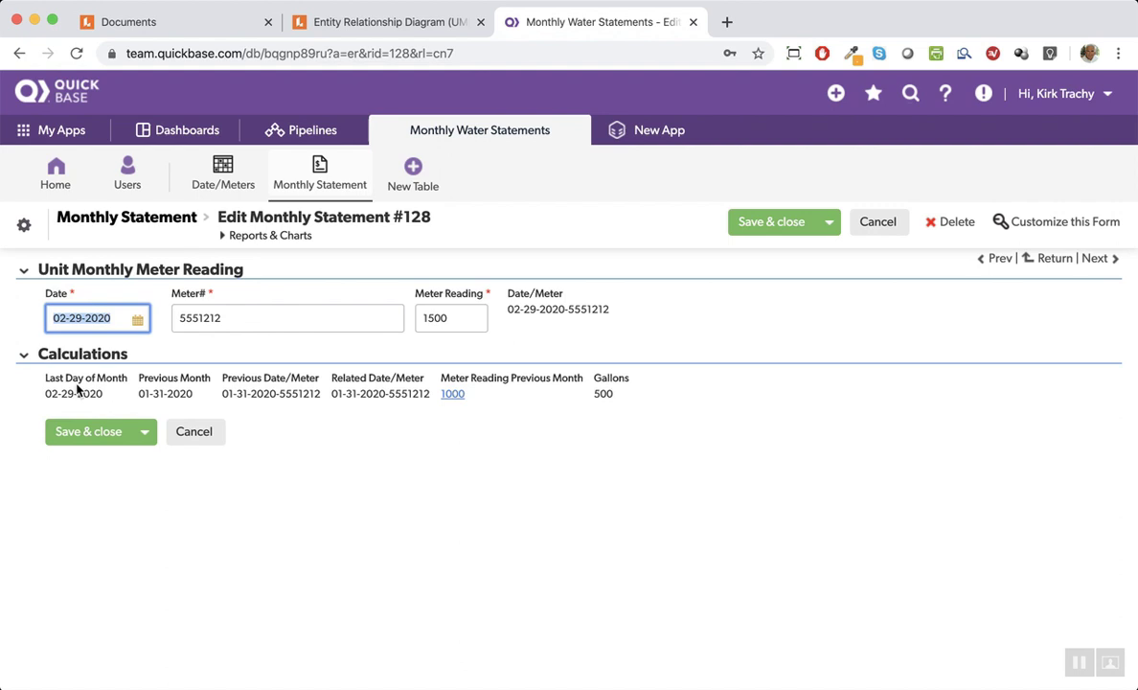
Check the statement's Previous Month value and open the Previous Month field's properties to view its formula
click(141, 393)
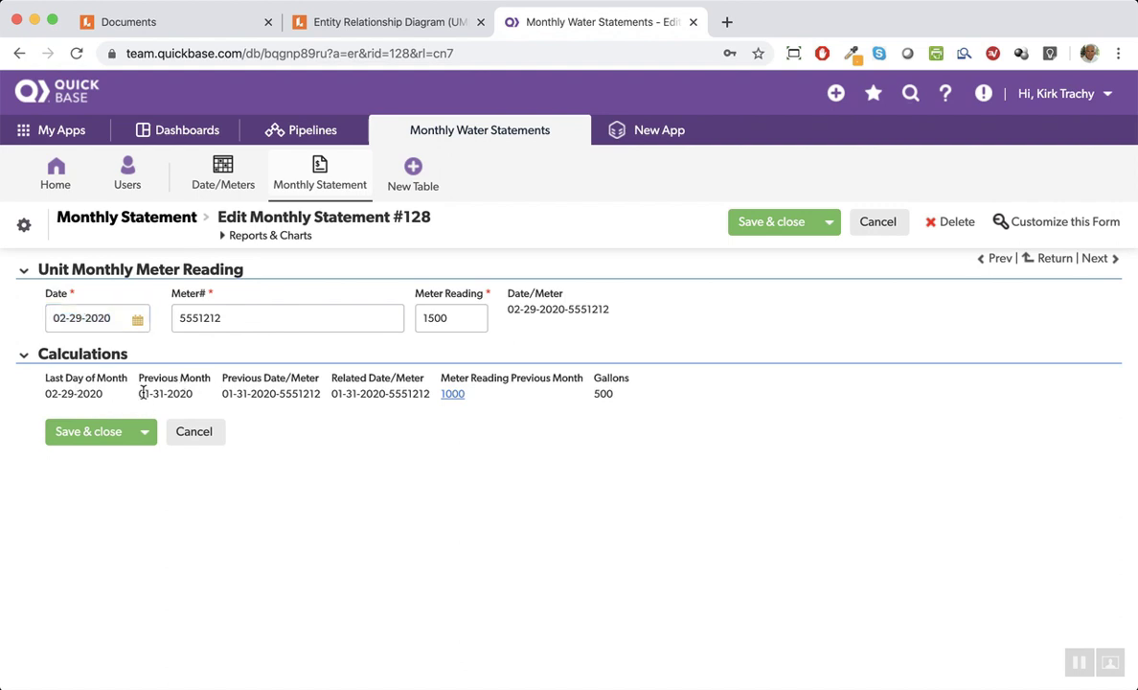
drag(154, 393, 204, 401)
click(63, 388)
right_click(174, 383)
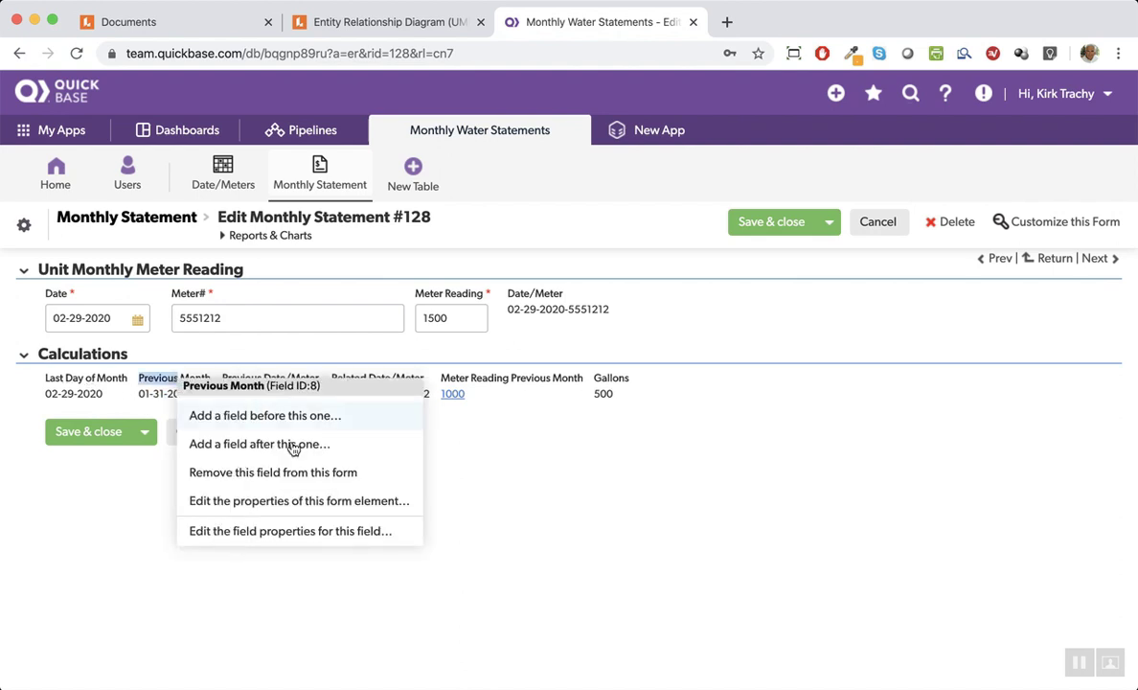
click(269, 532)
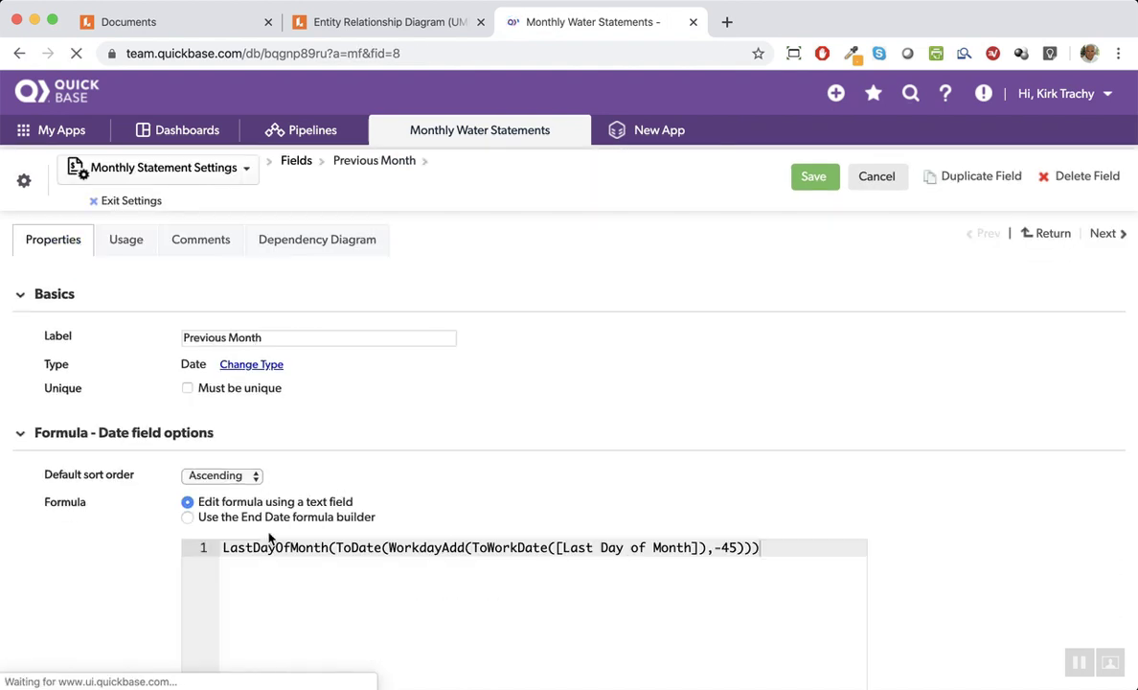
scroll(580, 385, down, 2)
scroll(580, 385, down, 2)
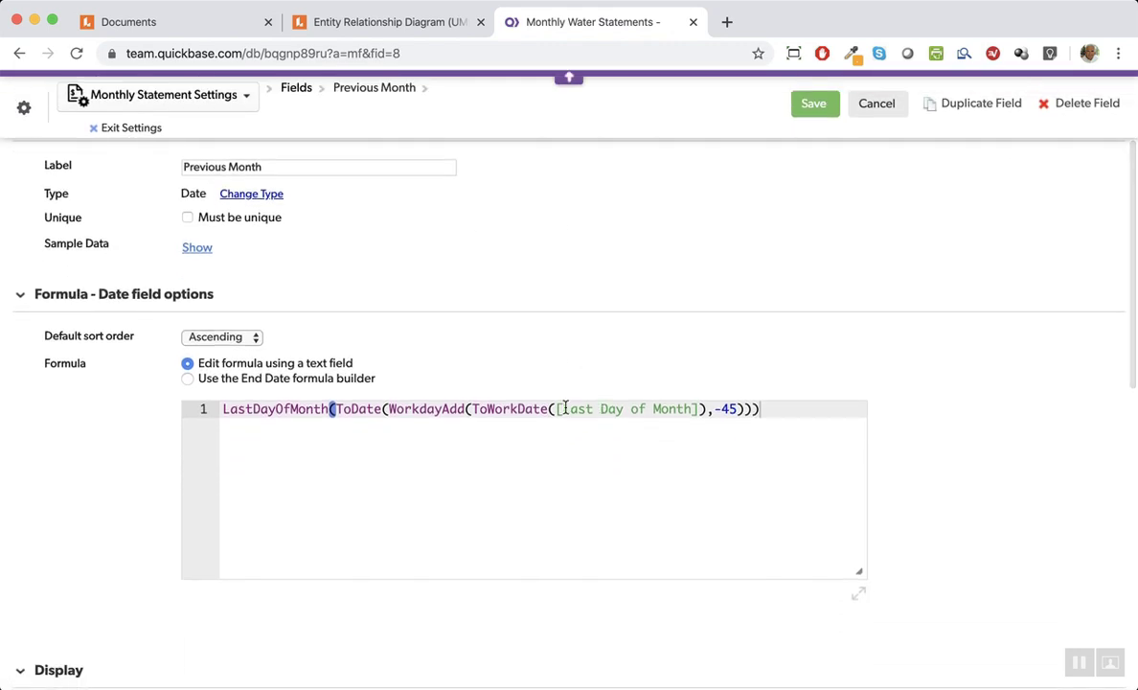
Examine the [Last Day of Month], LastDayOfMonth and WorkdayAdd parts of the Previous Month formula, and return to the statement without saving
click(556, 409)
drag(556, 410, 697, 410)
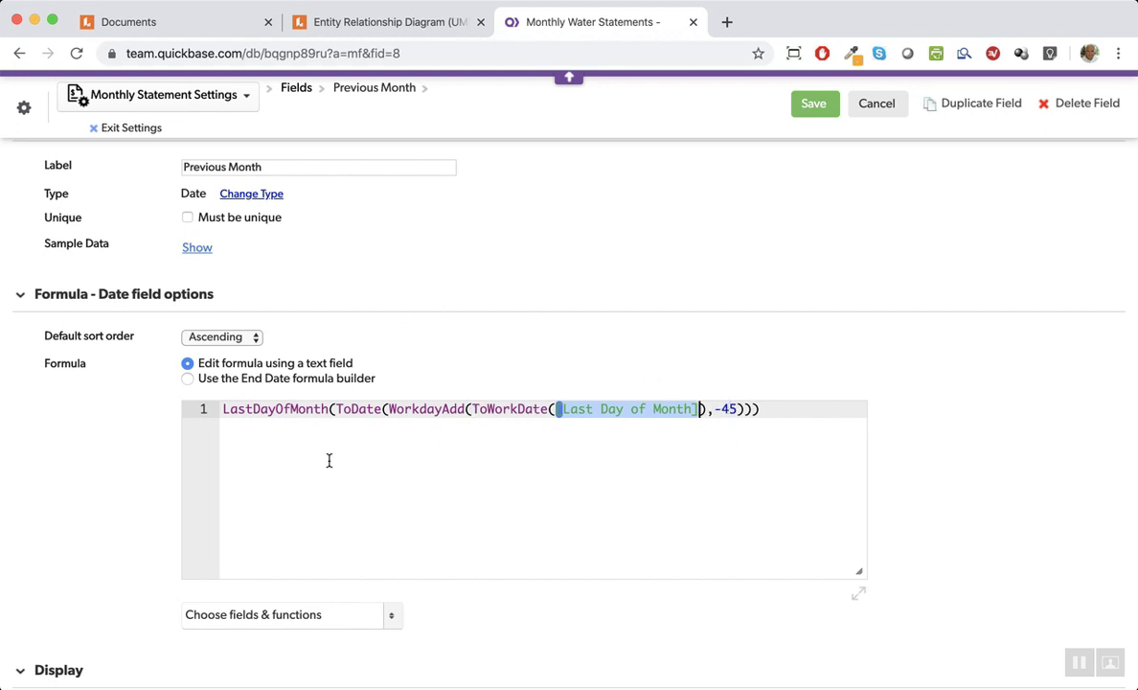
click(223, 409)
drag(224, 409, 330, 412)
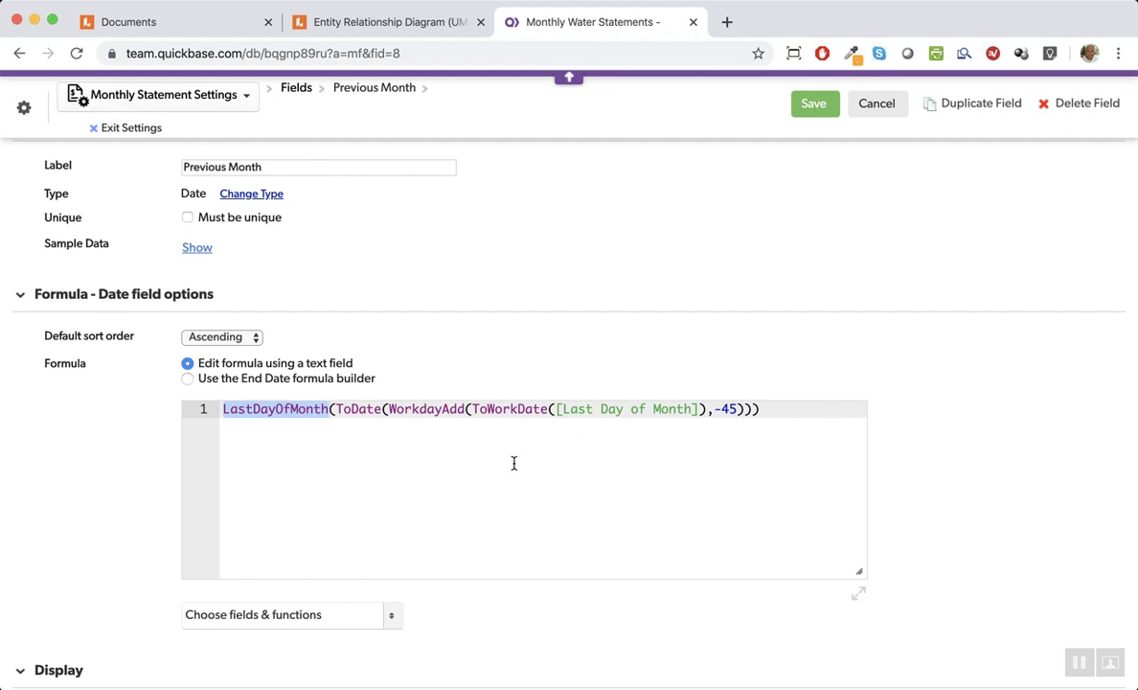
drag(388, 409, 467, 409)
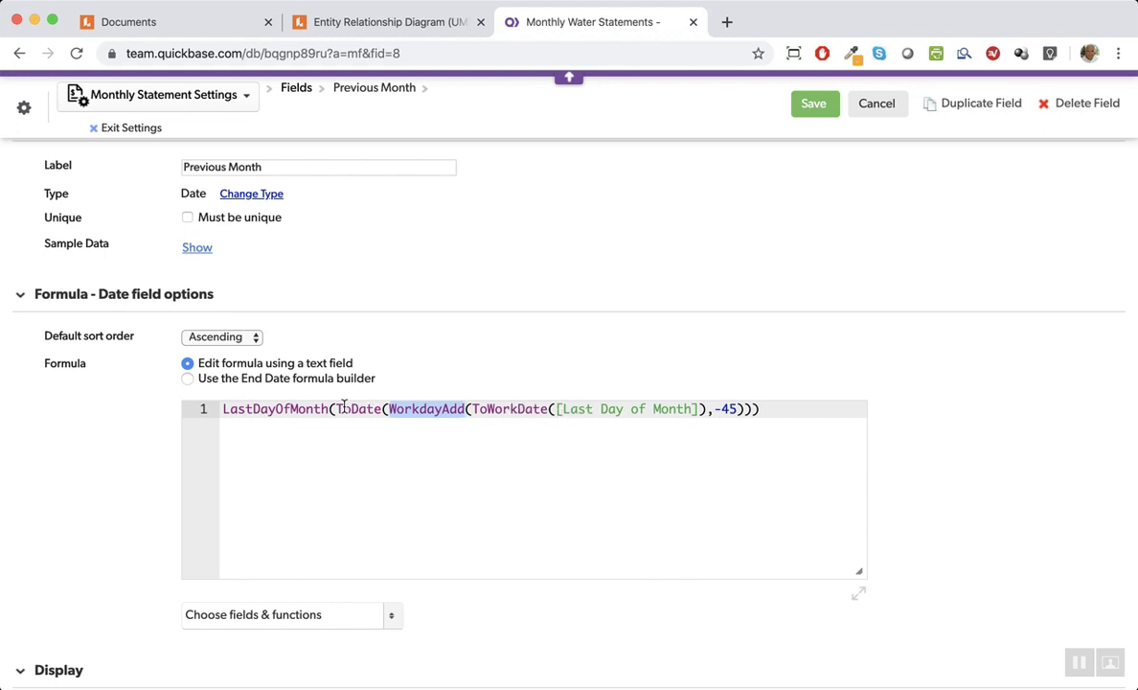
double_click(206, 191)
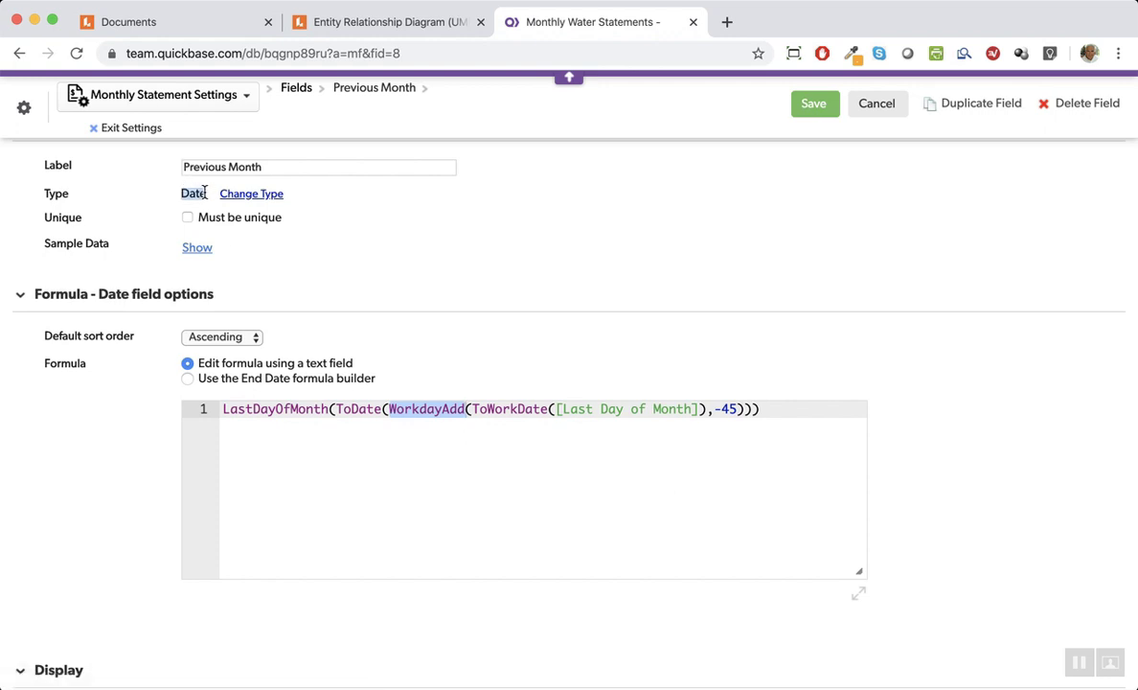
click(878, 105)
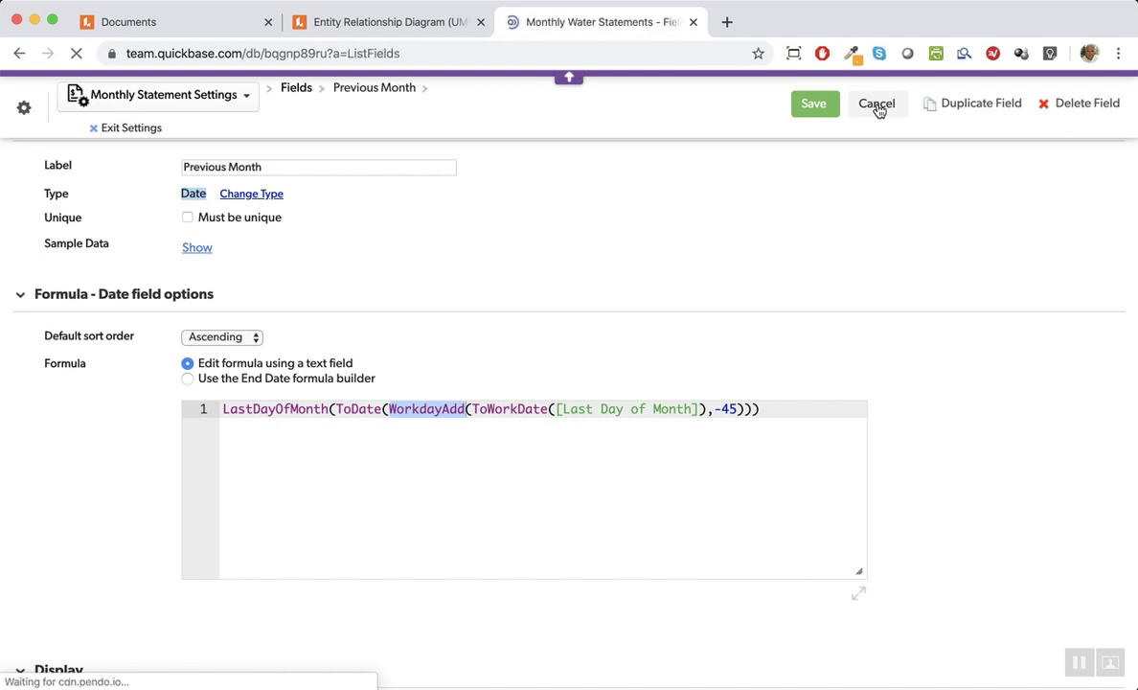
click(148, 202)
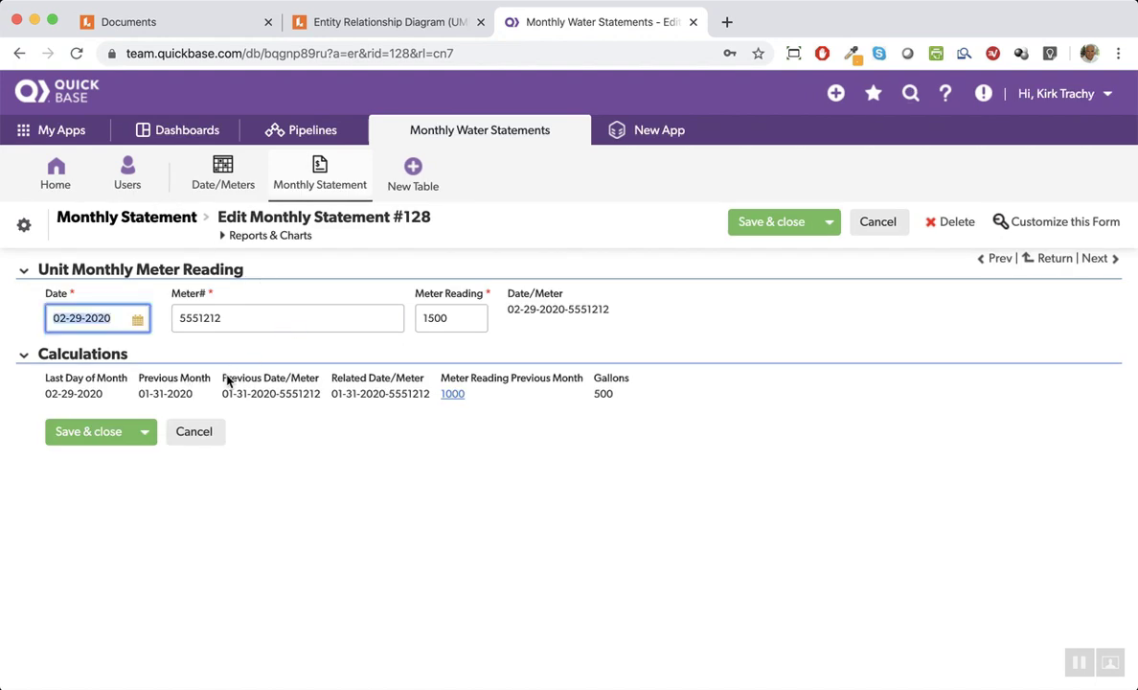
Examine the Previous Date/Meter and Related Date/Meter fields in the statement's calculations
drag(221, 381, 289, 383)
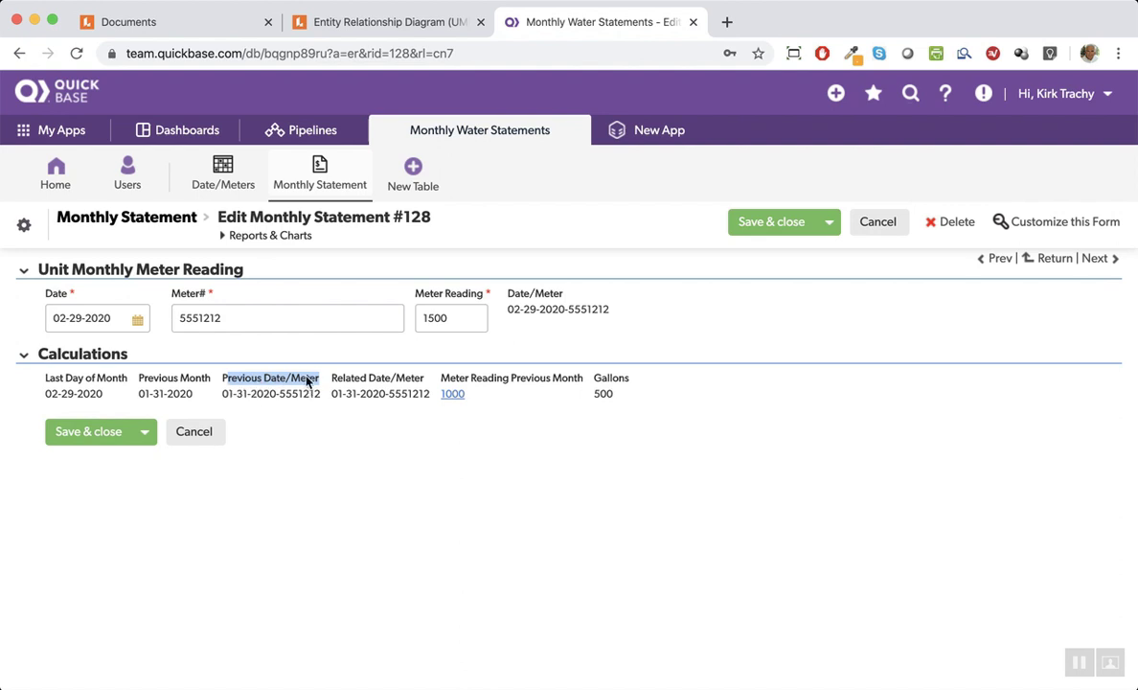
drag(223, 394, 317, 399)
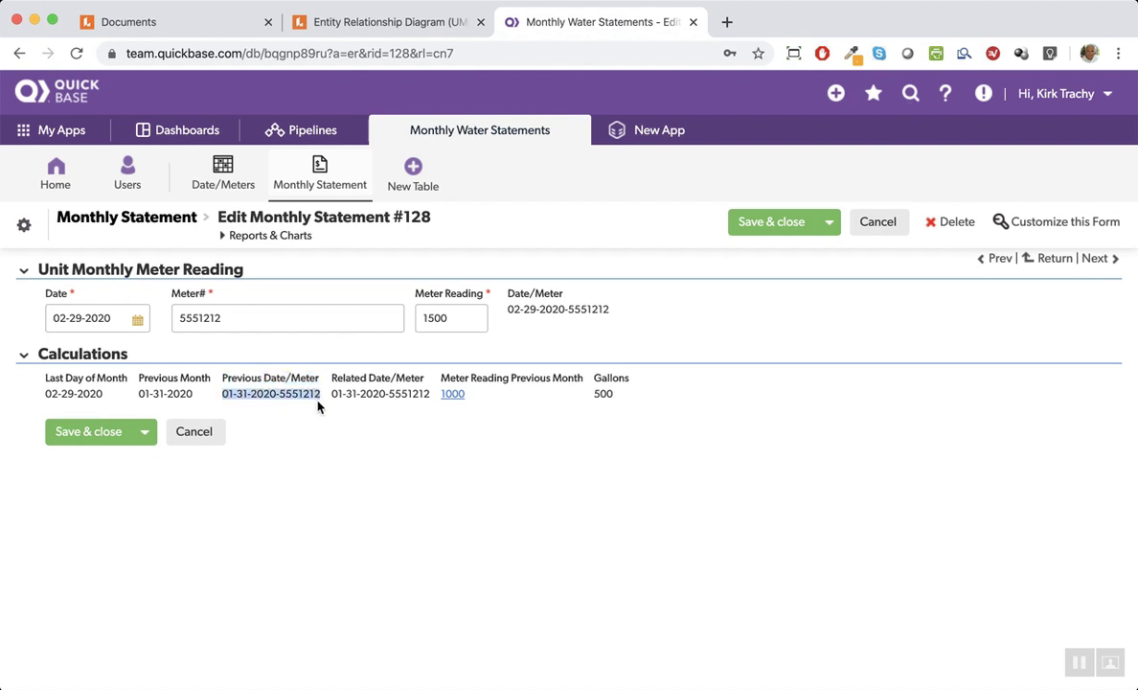
click(336, 380)
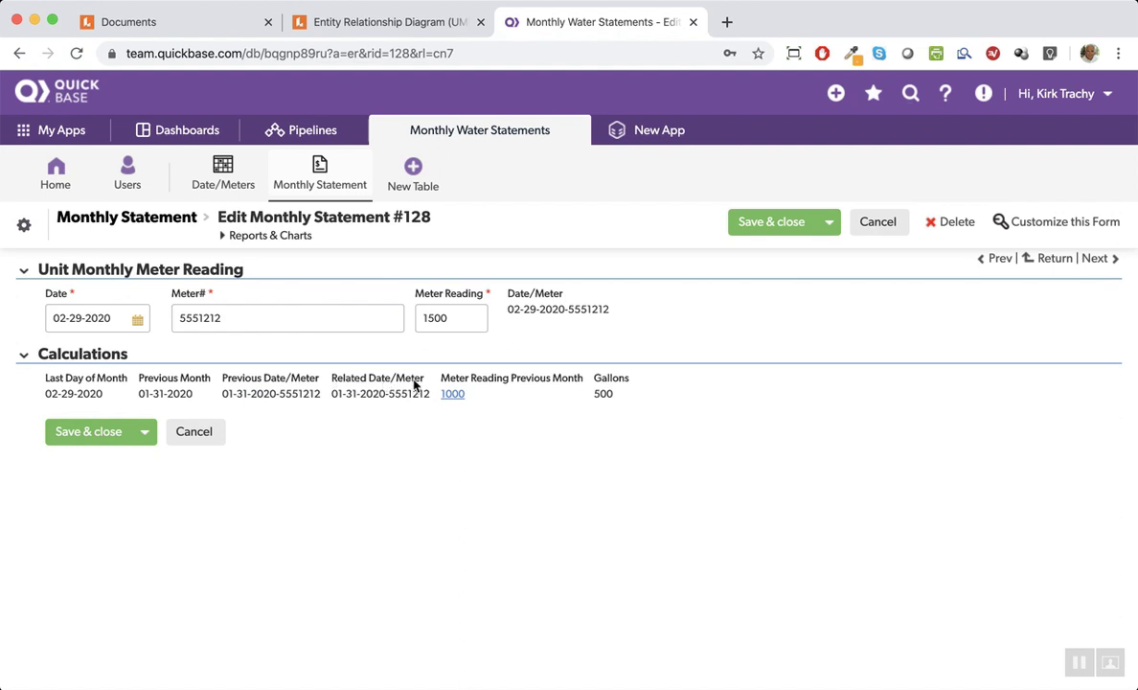
Open the relationship between Date/Meters and Monthly Statement in the Monthly Statement table settings and examine its linked fields
click(25, 228)
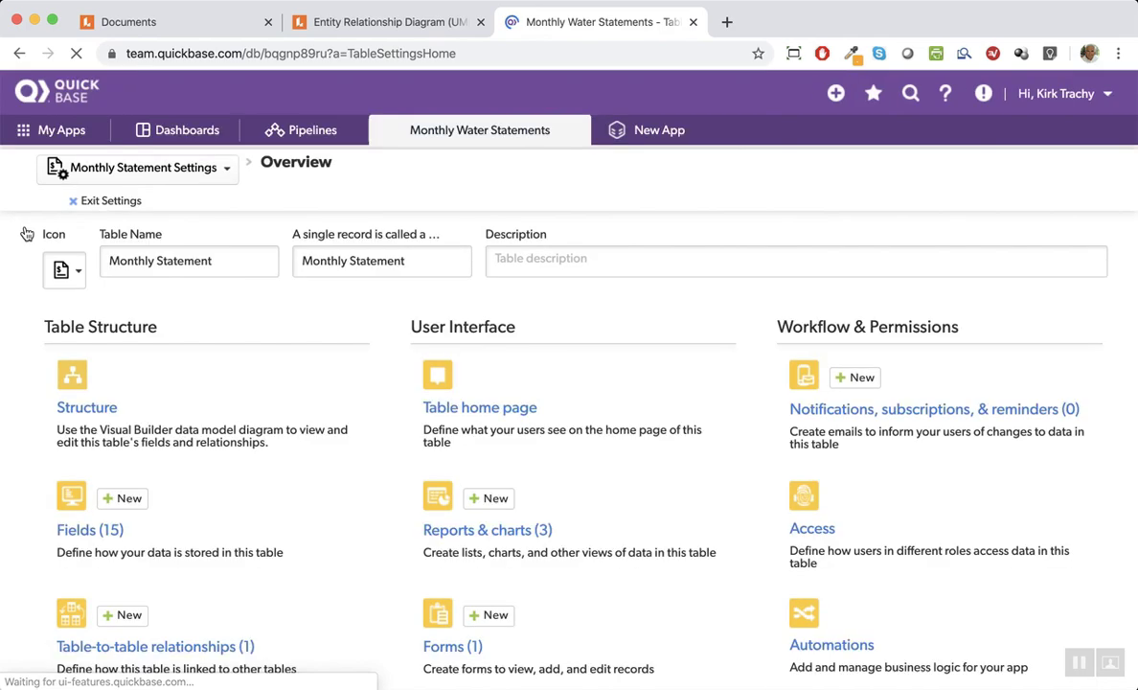
scroll(169, 547, down, 1)
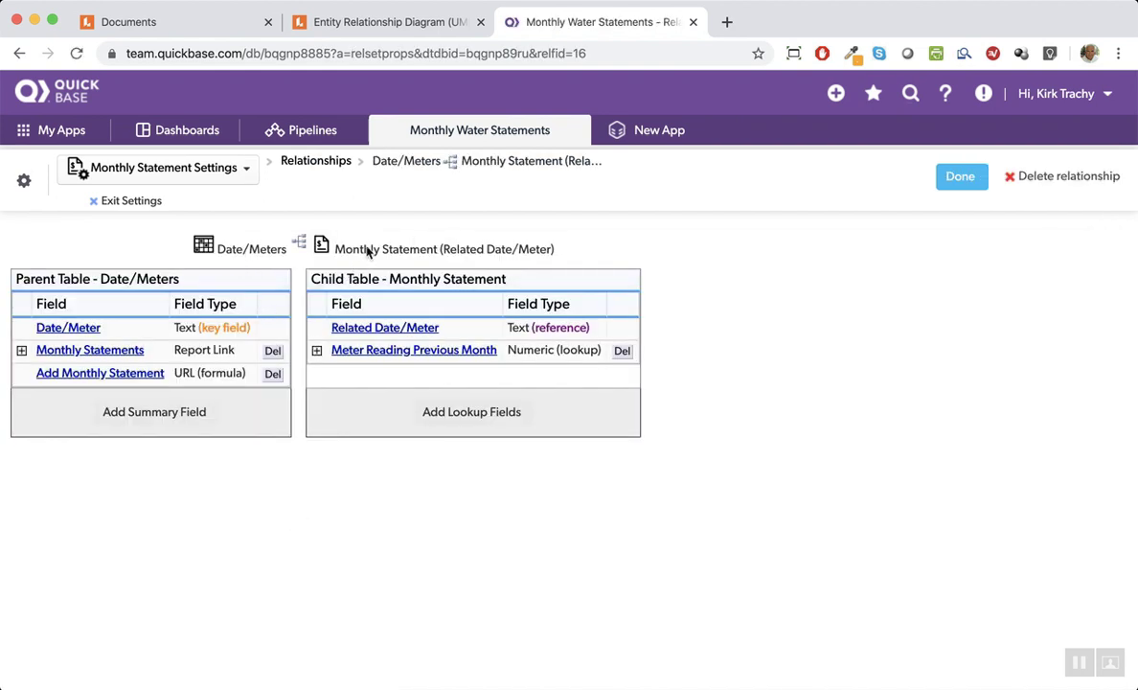
drag(337, 247, 479, 254)
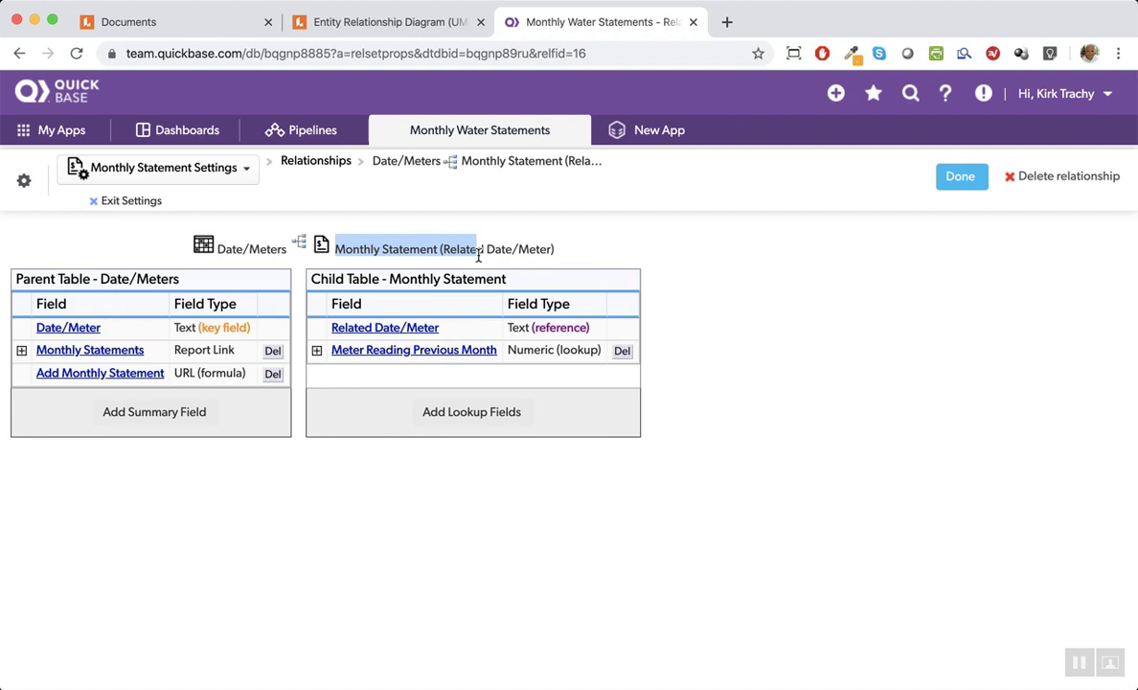
Examine the formula of the Related Date/Meter reference field, and return to the statement without saving
click(375, 330)
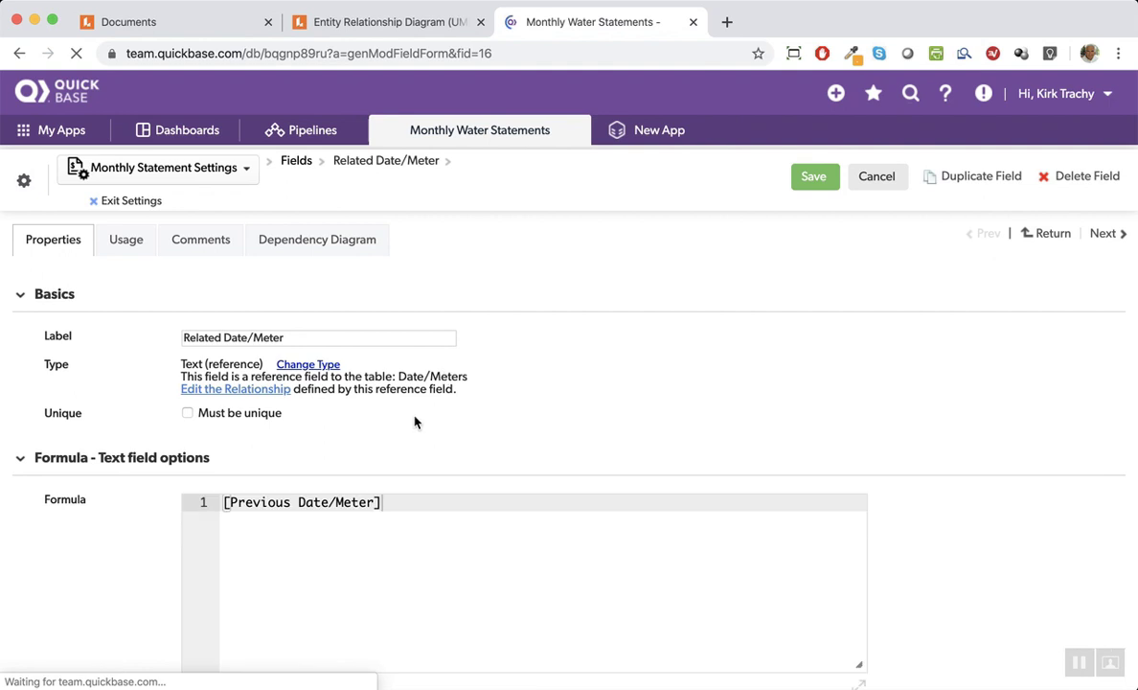
scroll(344, 460, down, 2)
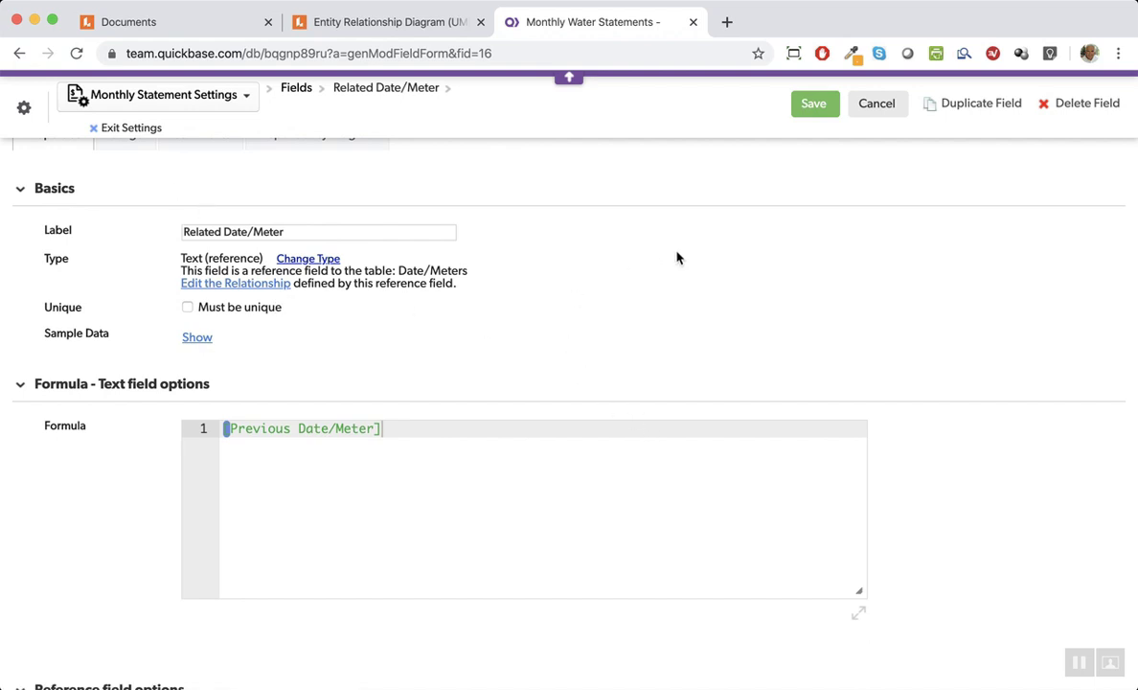
click(867, 106)
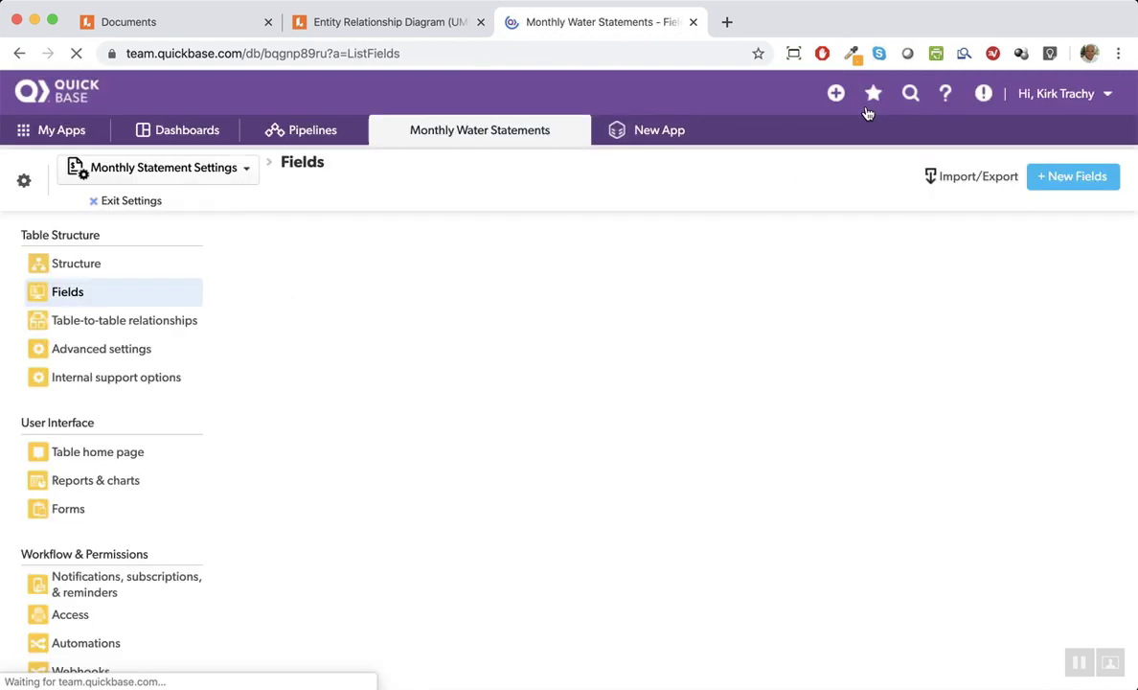
click(130, 202)
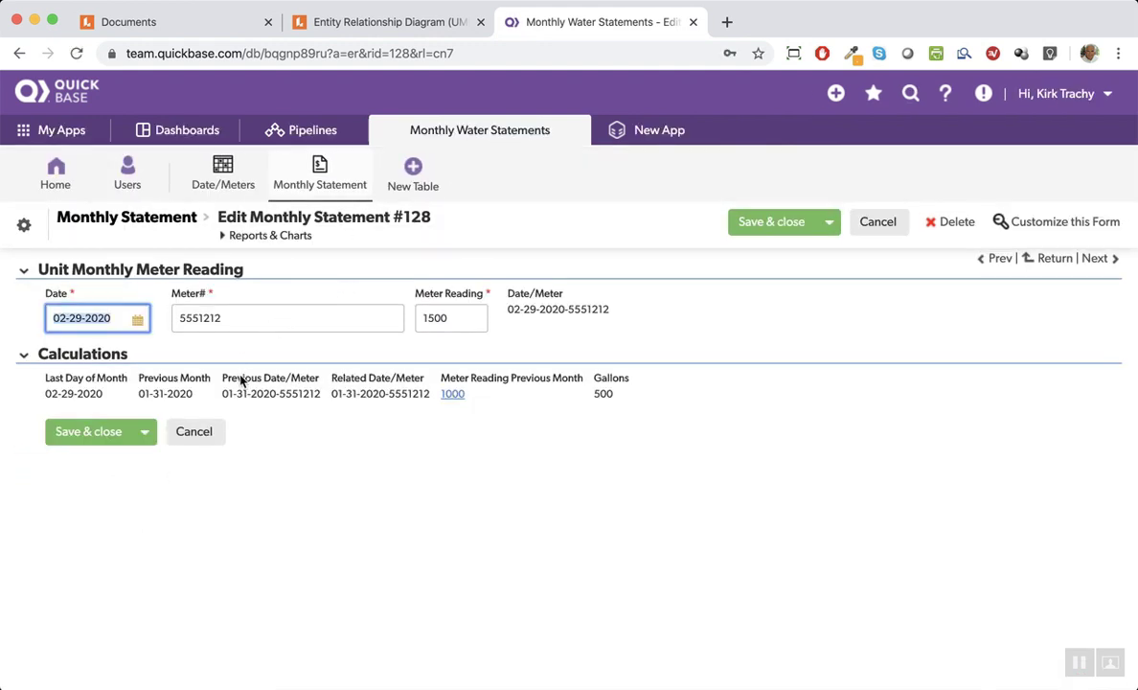
Check the statement's Previous Date/Meter field and review the records for both meters in the Date/Meters table
click(222, 381)
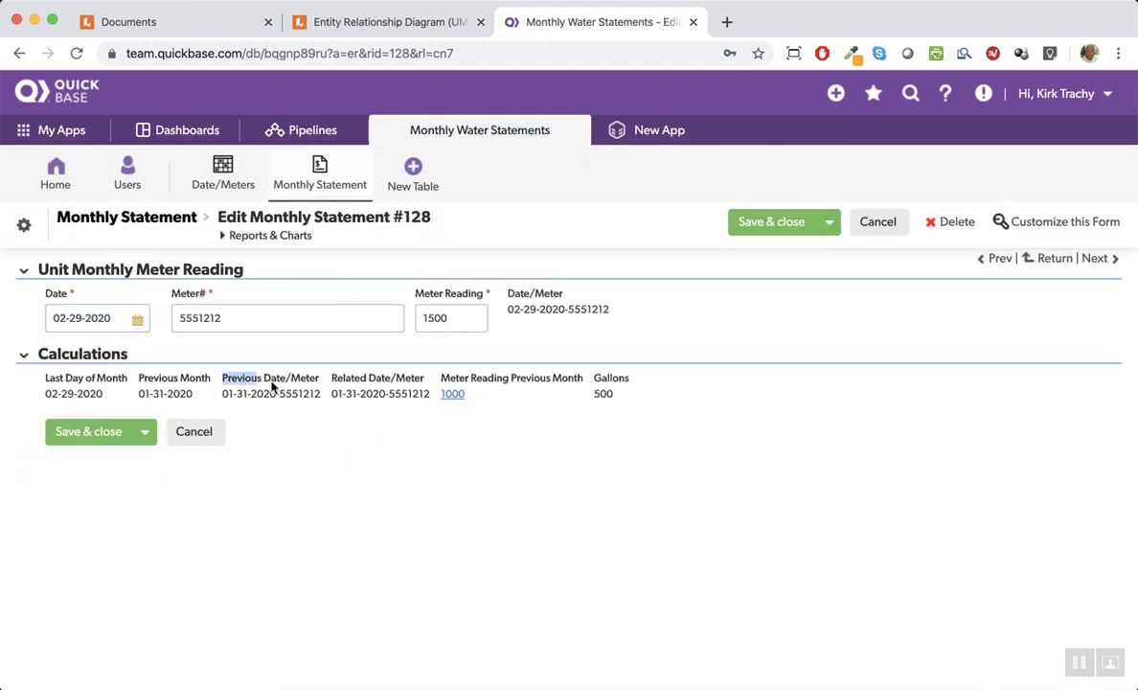
drag(273, 385, 322, 383)
click(221, 170)
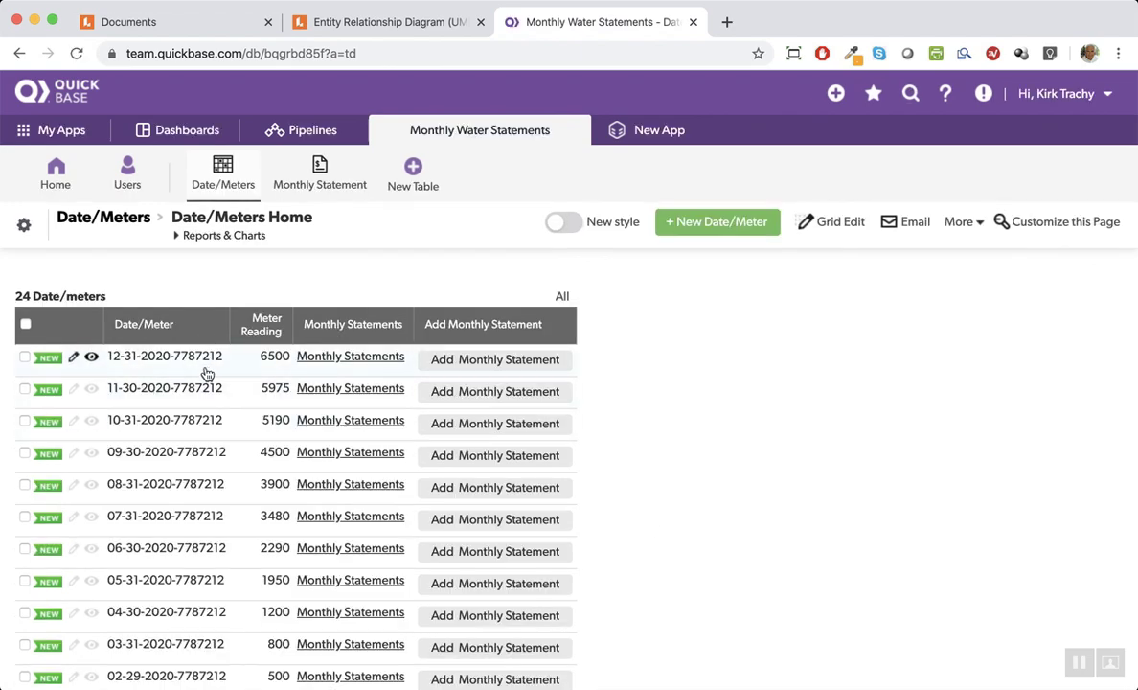
scroll(318, 417, down, 5)
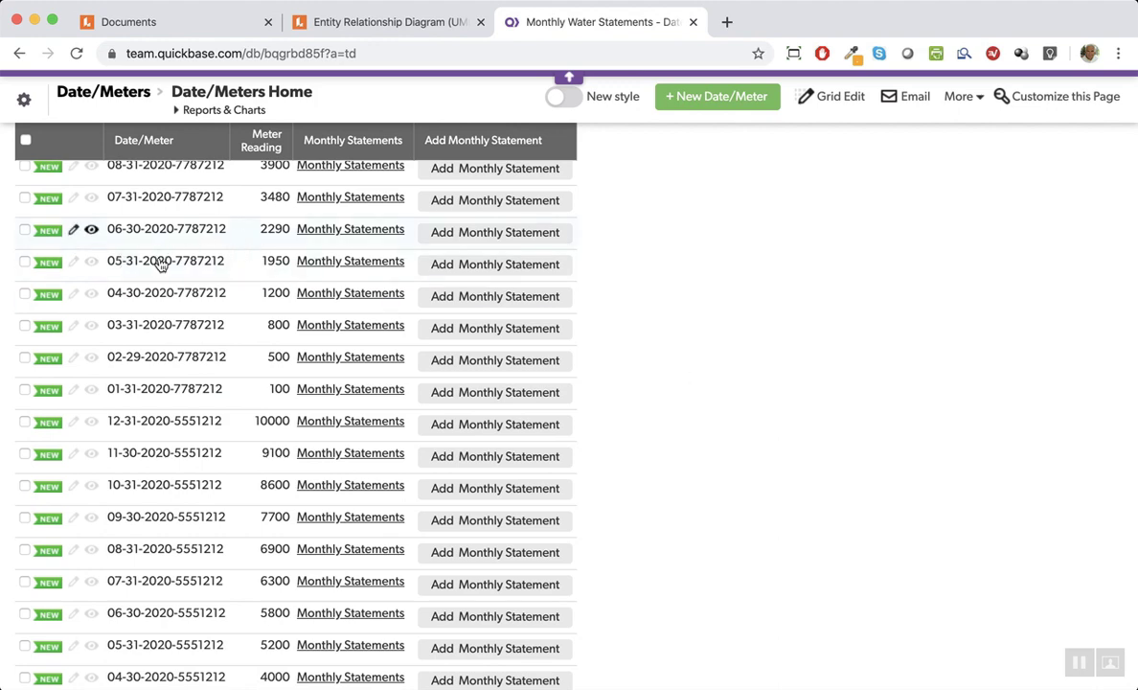
scroll(173, 294, up, 5)
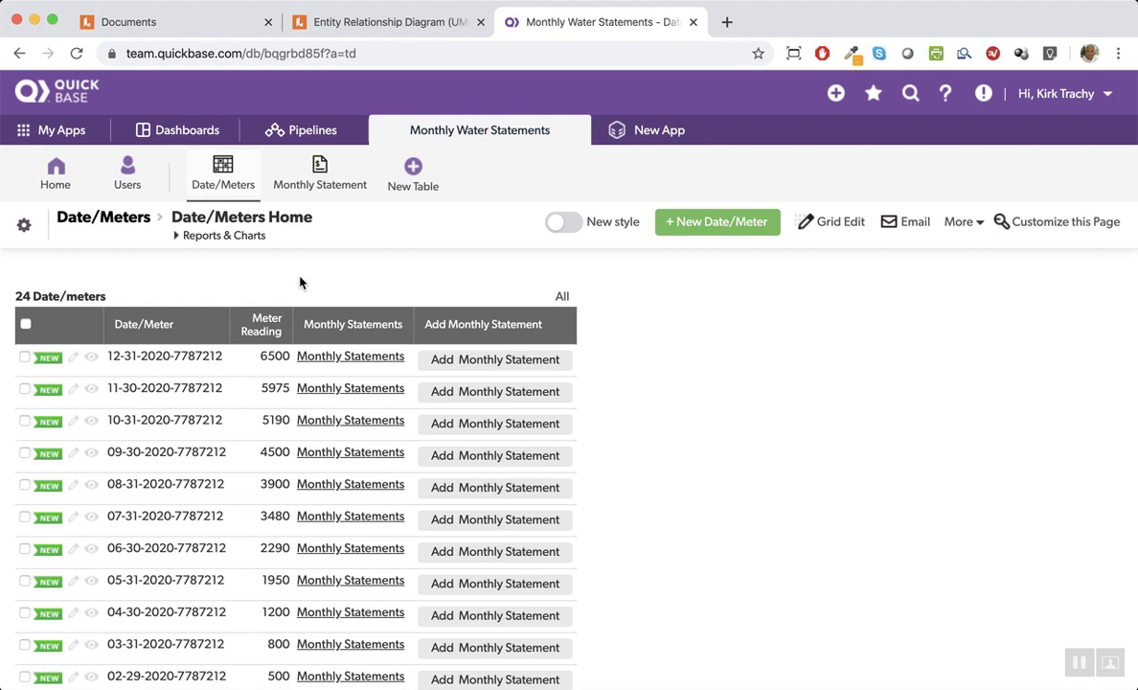
Examine the trigger and the Add a record action of the Monthly Statement automation "If Date/Meter doesn't exist - make it"
click(323, 171)
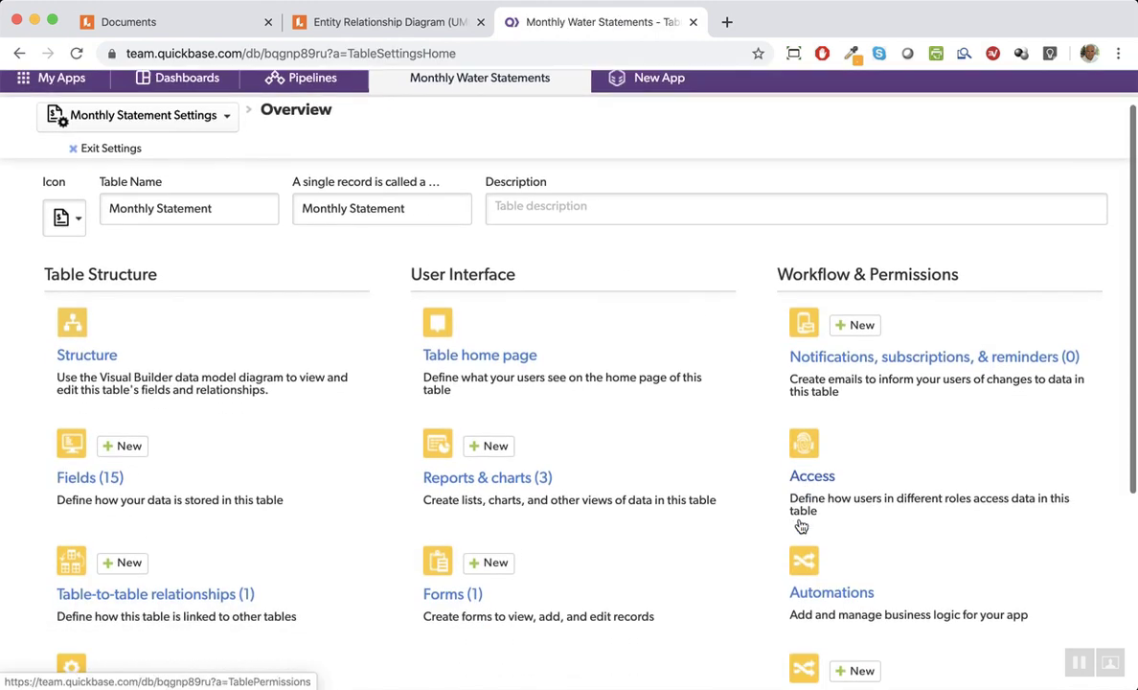
click(850, 513)
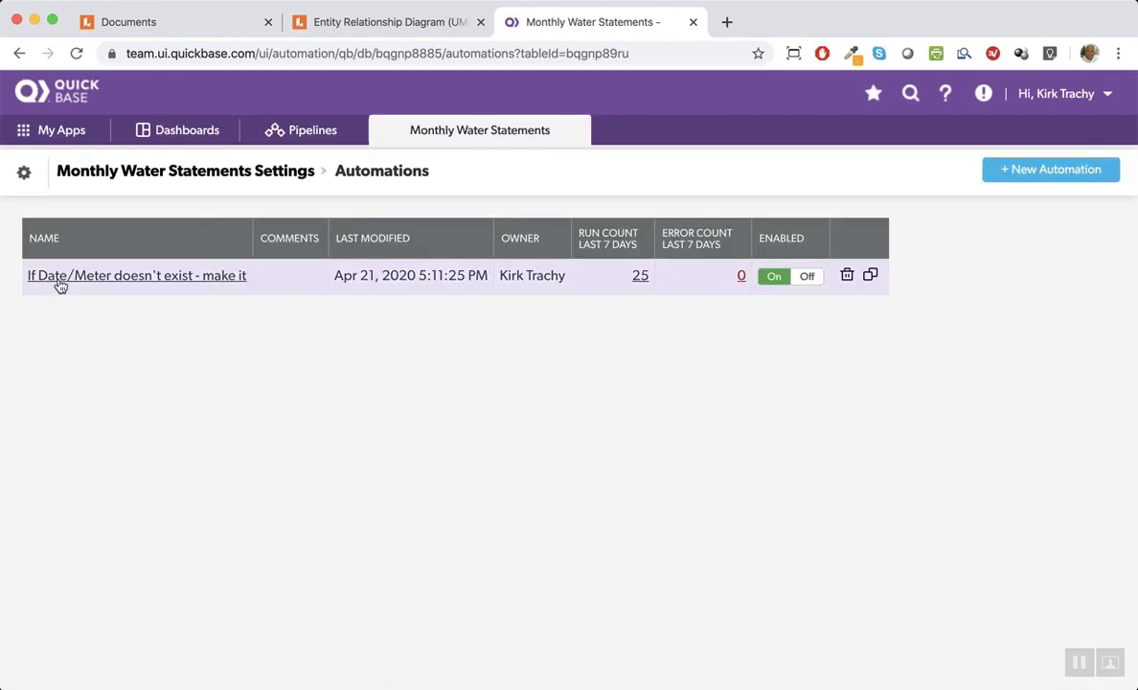
click(76, 275)
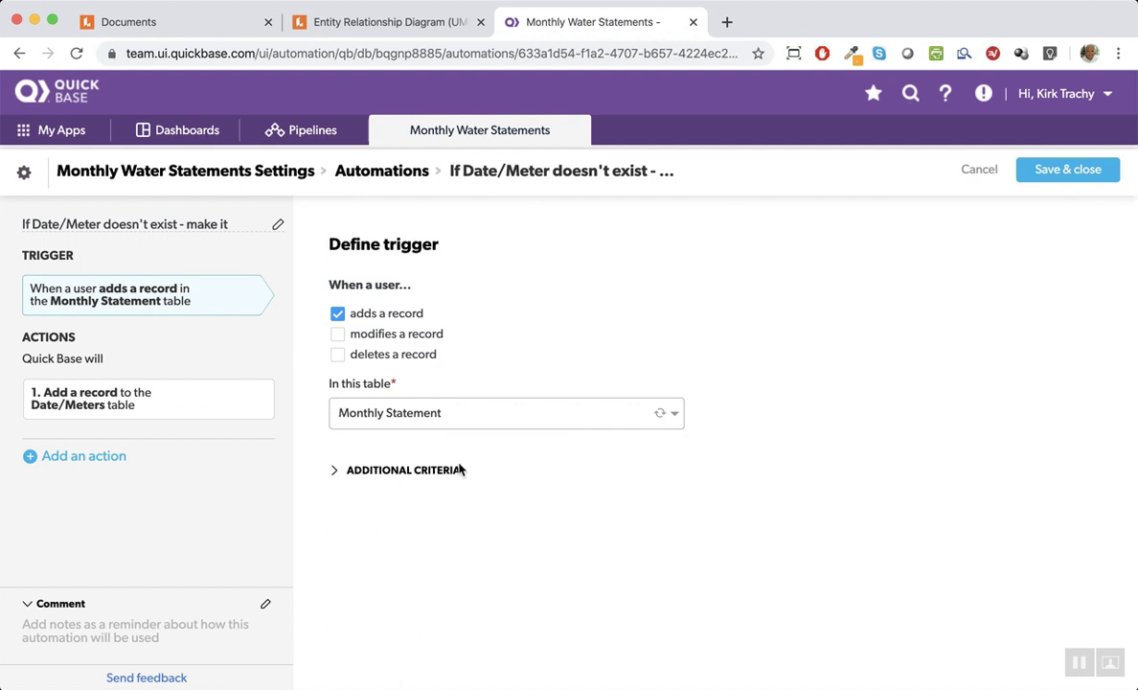
click(88, 405)
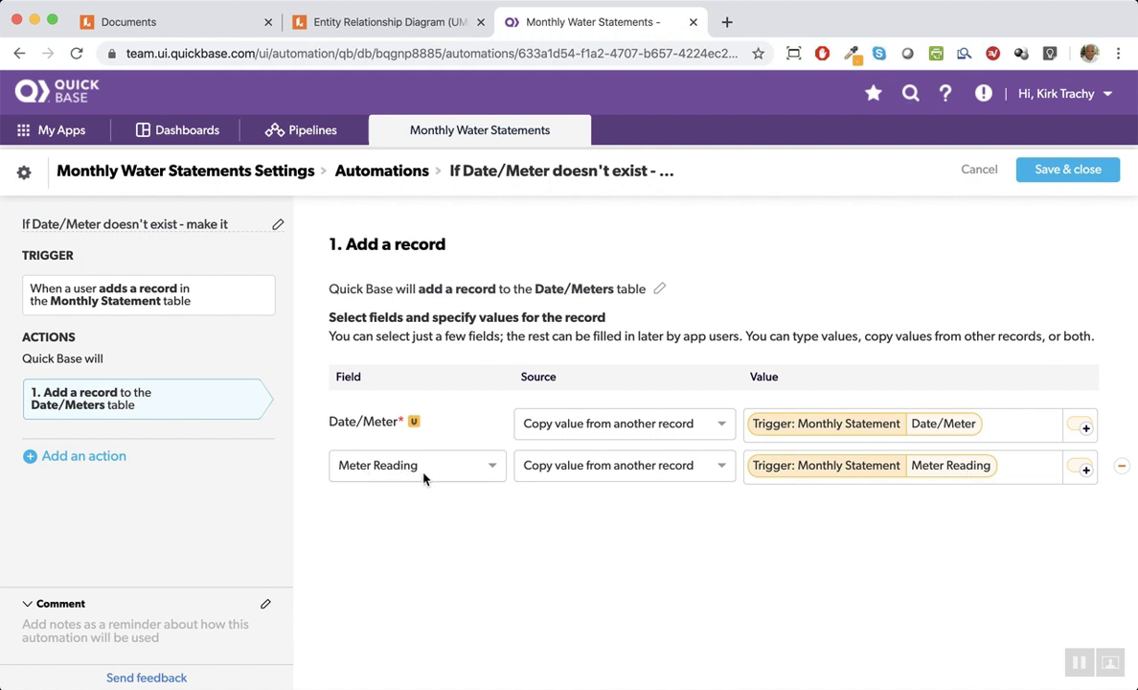
Leave the automation without saving and return to the Monthly Water Statements default dashboard
click(474, 136)
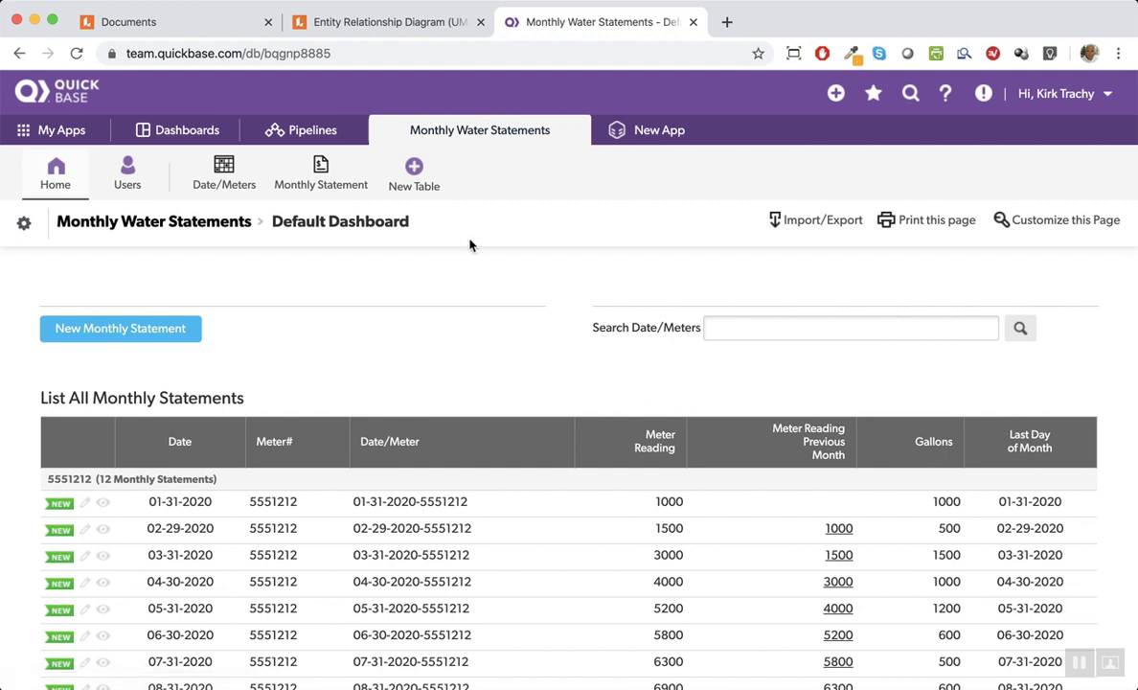
click(743, 2)
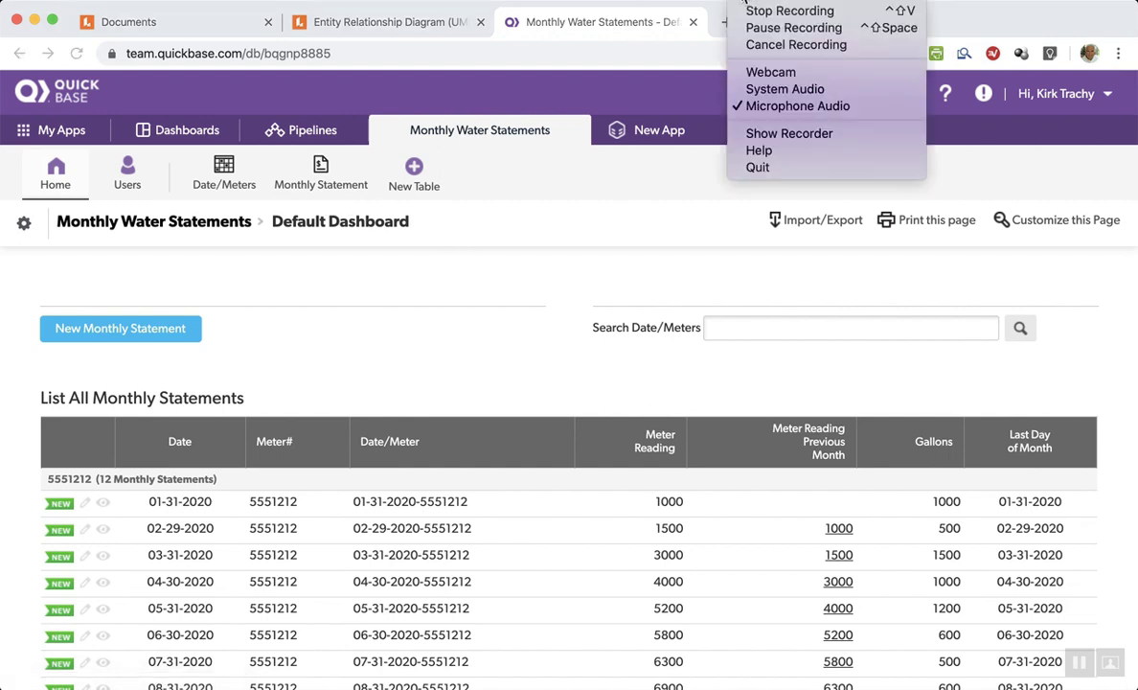
click(537, 262)
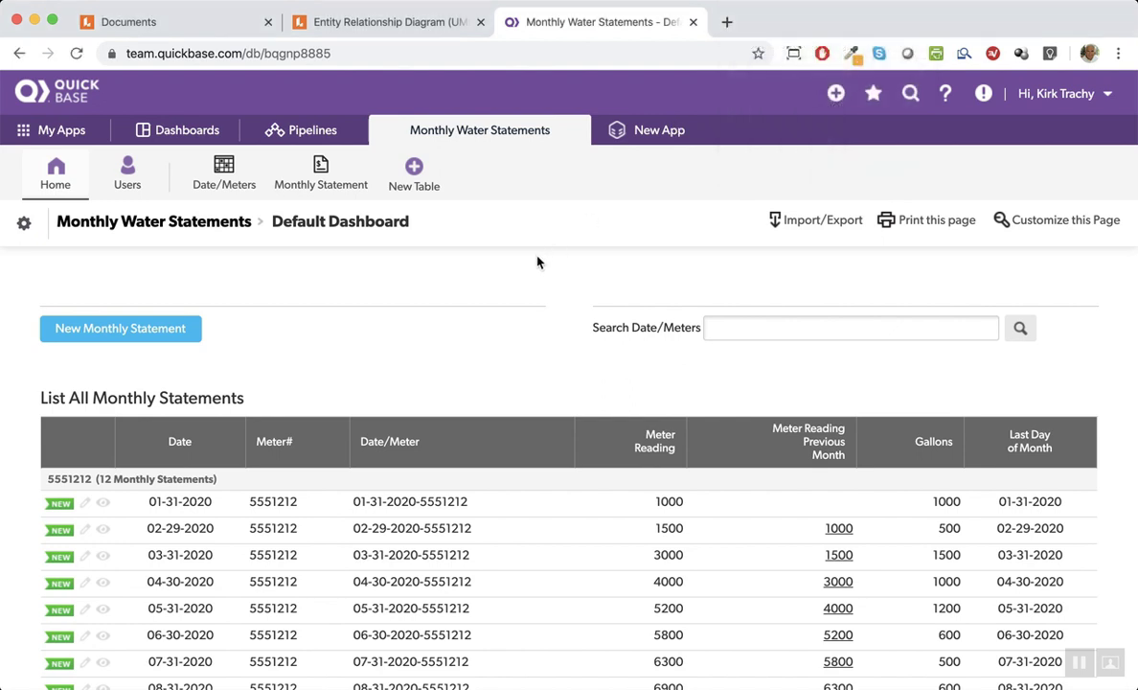